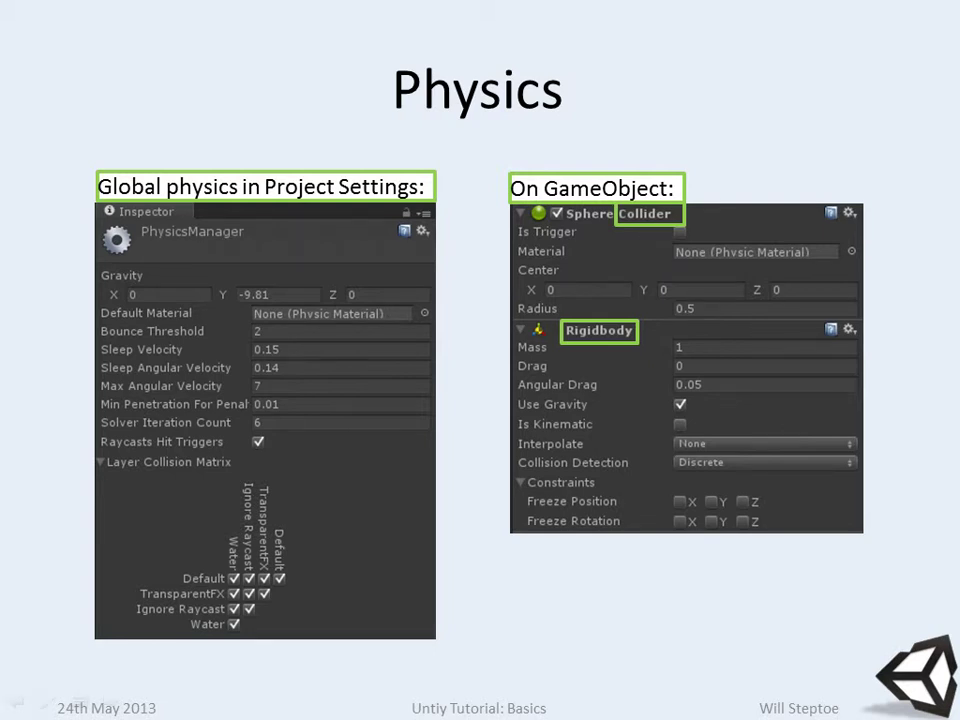
# - Switch to Unity and open the recent PhysicsDemo project from the 05 Physics lecture folder
pyautogui.hotkey('alt', 'Tab')
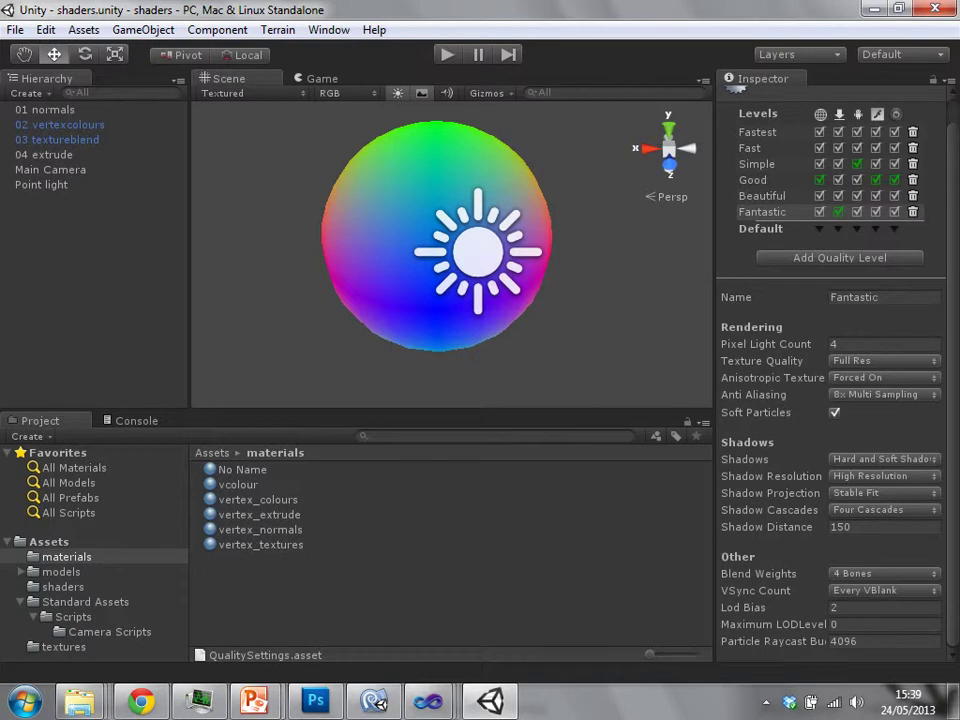
pyautogui.click(15, 30)
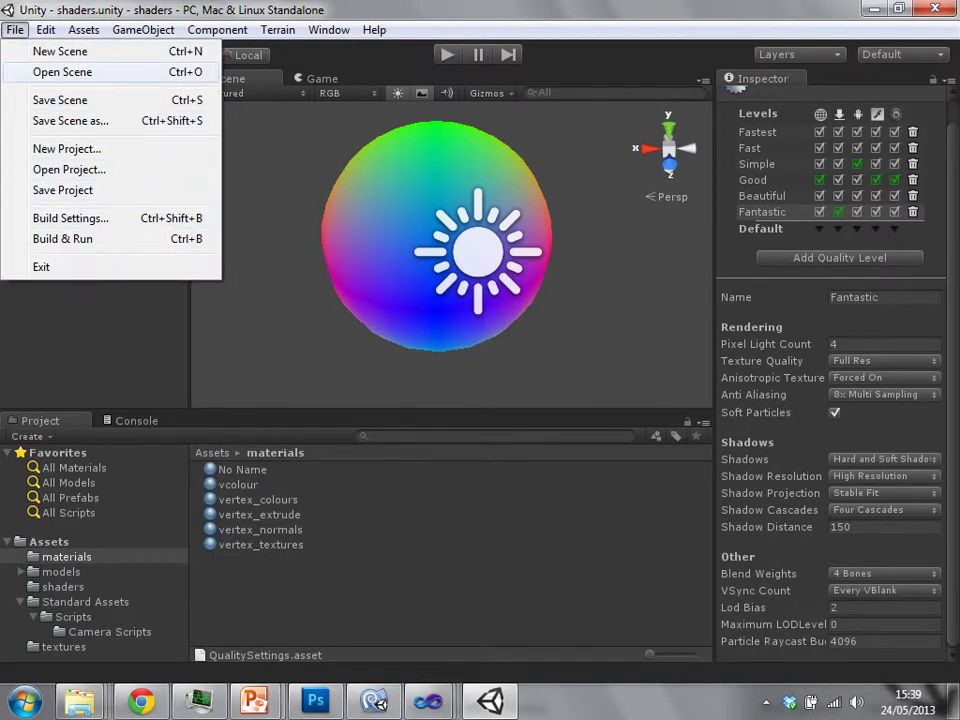
pyautogui.press('Down')
pyautogui.press('Down')
pyautogui.press('Down')
pyautogui.press('Down')
pyautogui.press('Return')
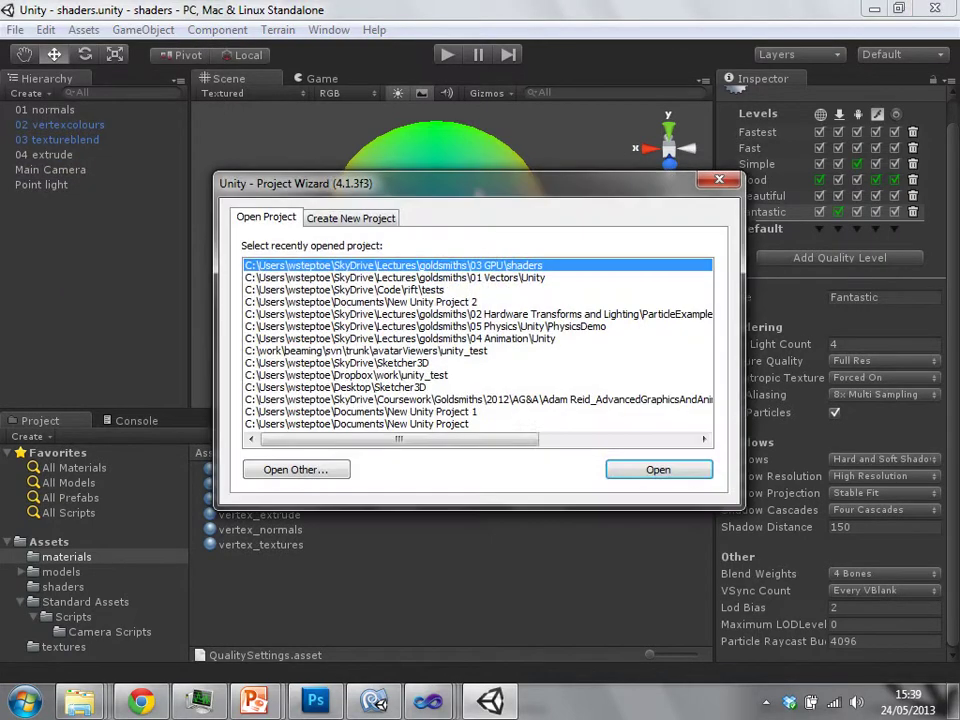
pyautogui.press('Down')
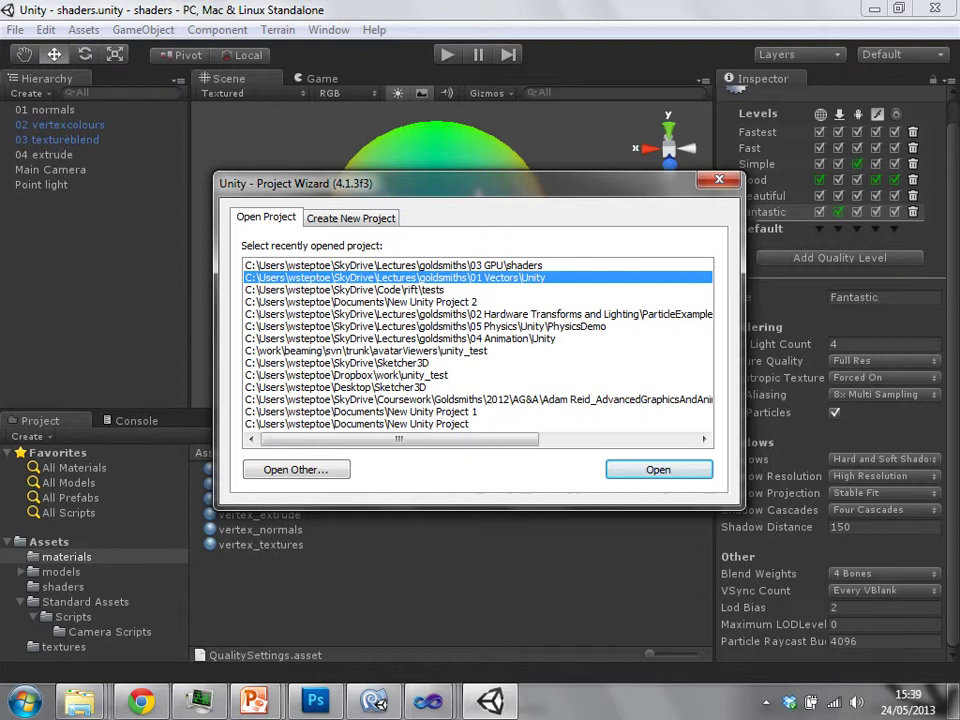
pyautogui.click(345, 290)
pyautogui.press('Down')
pyautogui.doubleClick(478, 326)
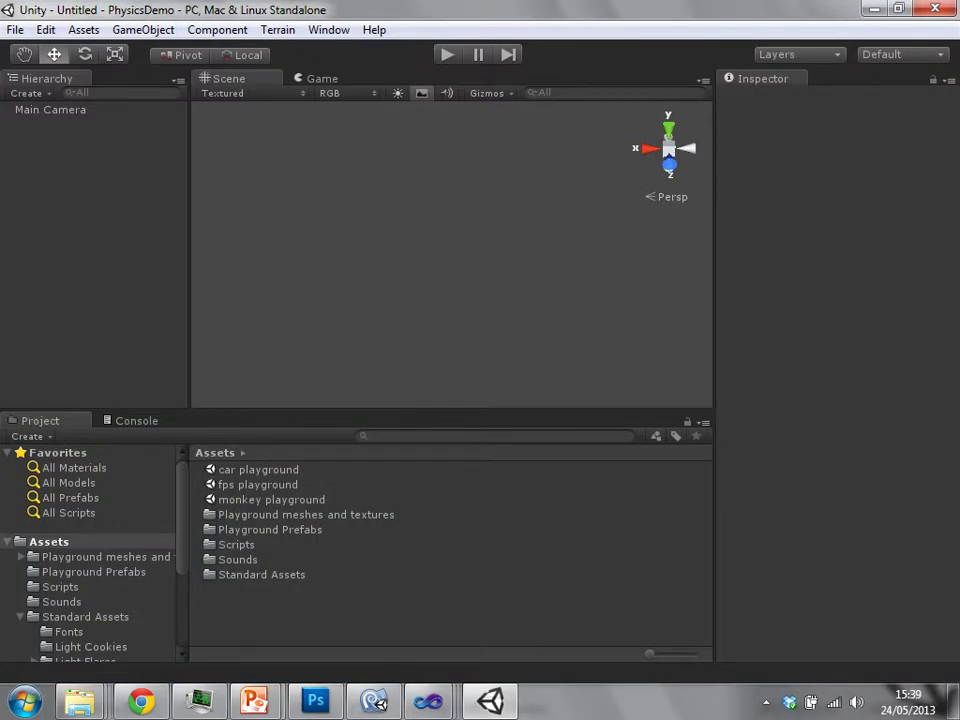
# - Open the monkey playground scene and play-test it by shooting bananas among the boxes and catapult
pyautogui.doubleClick(271, 499)
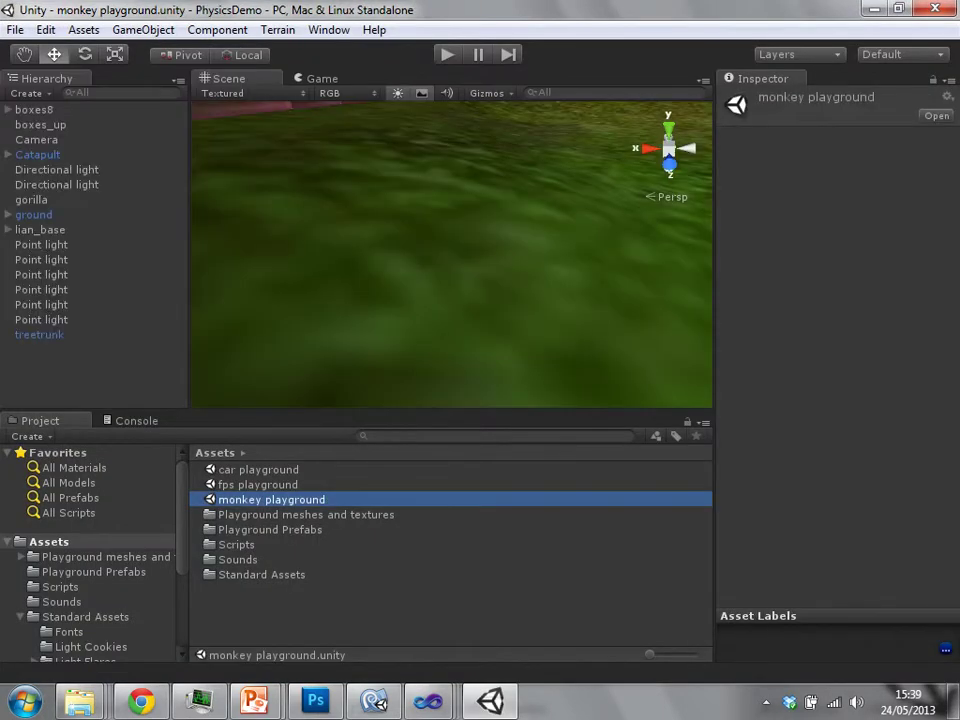
pyautogui.click(447, 55)
pyautogui.hotkey('ctrl', 'p')
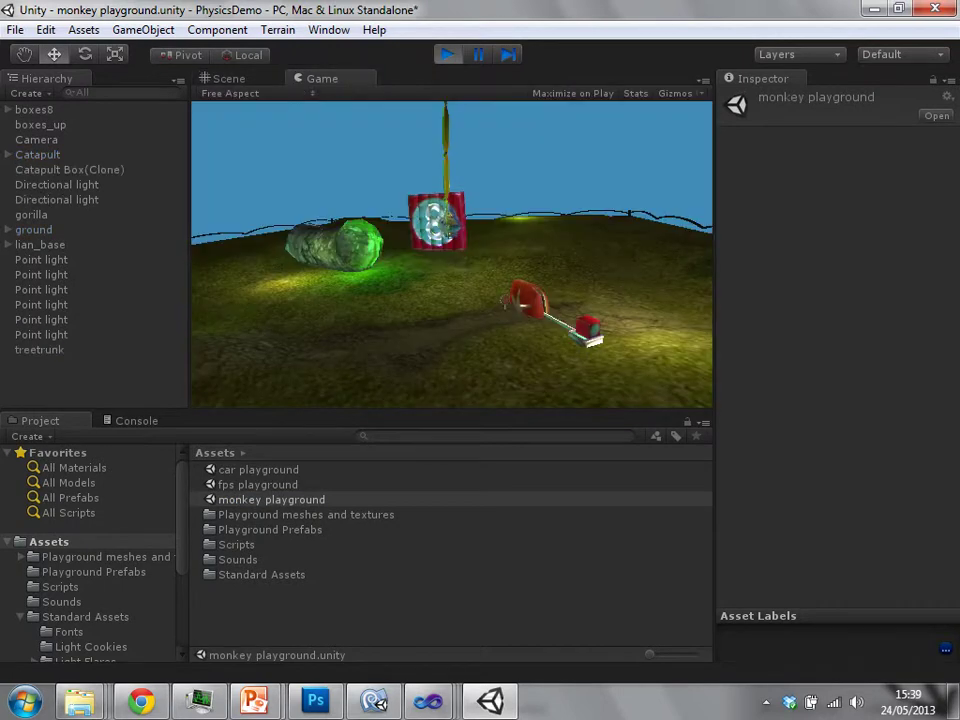
pyautogui.press('space')
pyautogui.press('space')
pyautogui.press('space')
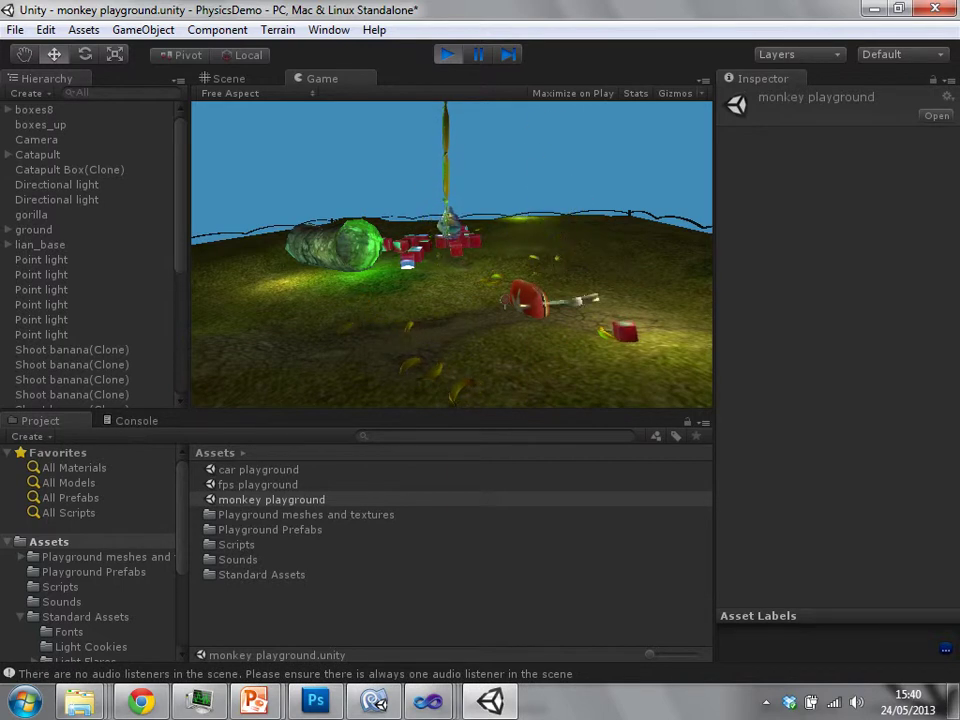
pyautogui.hotkey('ctrl', 'p')
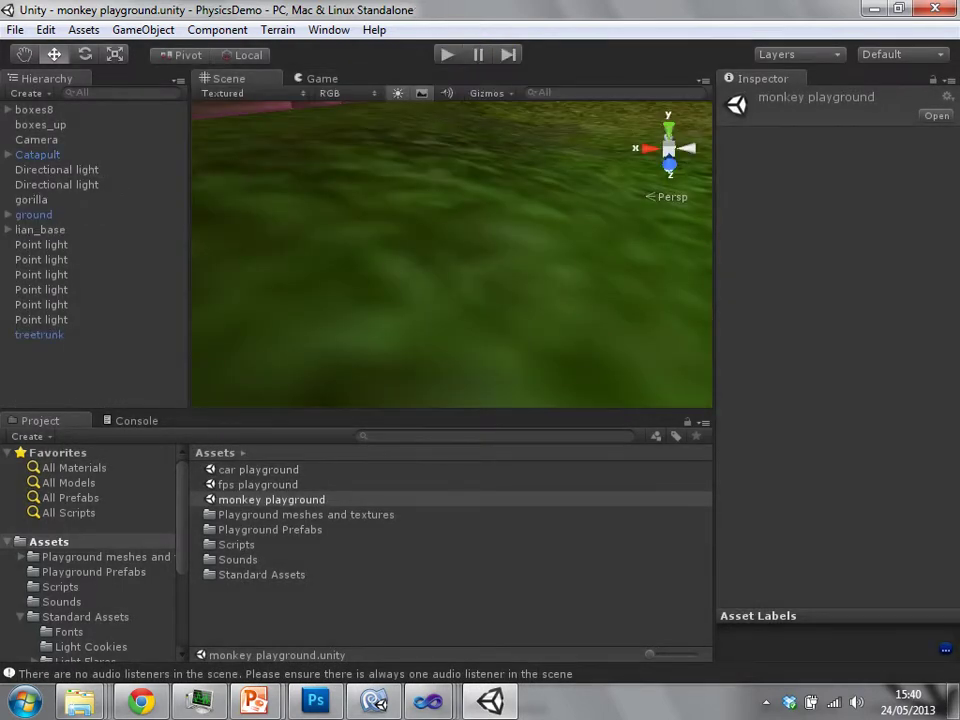
# - Open the fps playground scene and run it, firing fireballs at the catapult ahead
pyautogui.doubleClick(258, 485)
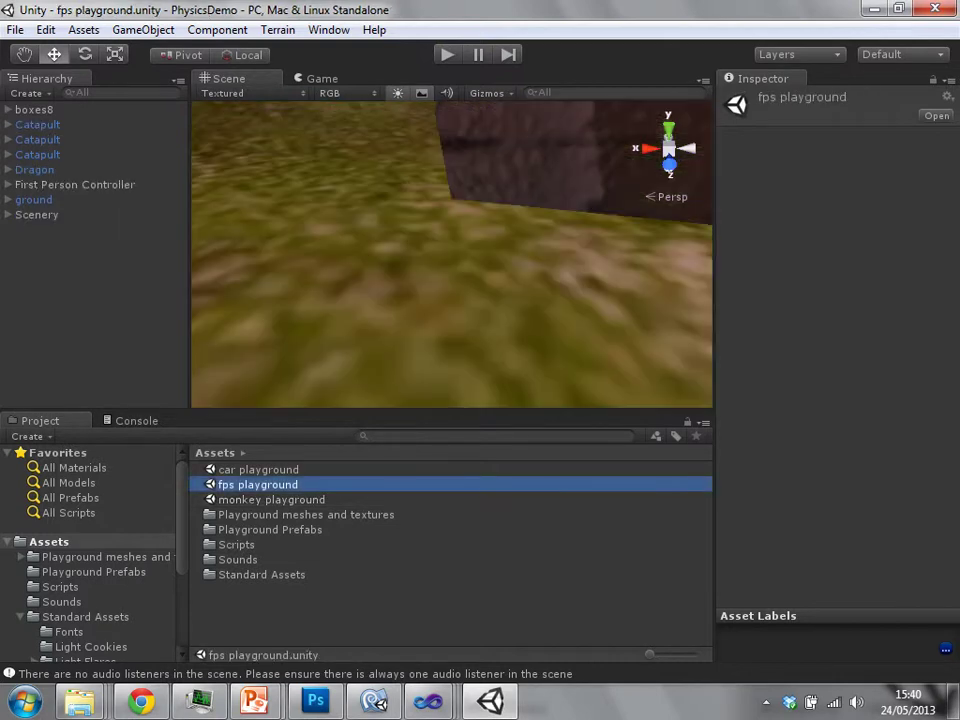
pyautogui.hotkey('ctrl', 'p')
pyautogui.hotkey('ctrl', 'p')
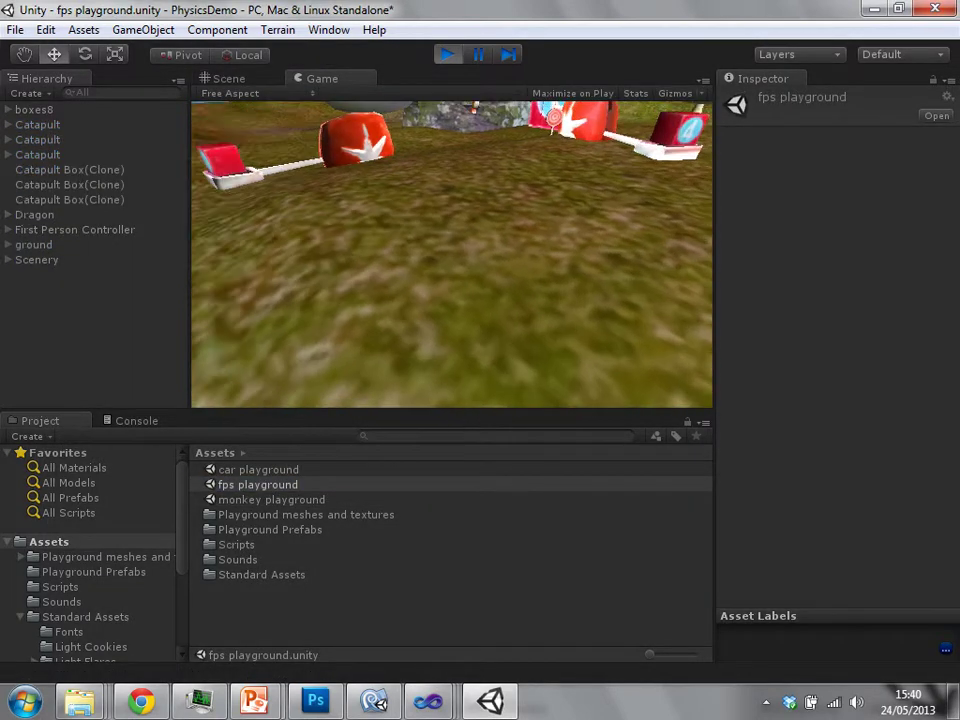
pyautogui.press('w')
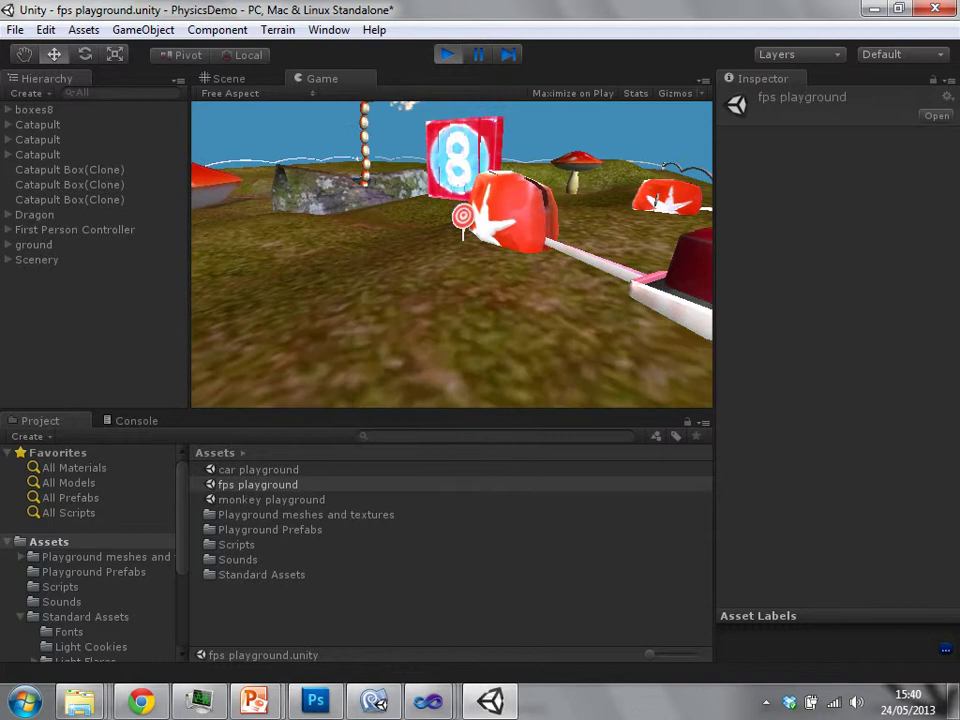
pyautogui.click(452, 254)
pyautogui.click(452, 254)
pyautogui.click(452, 254)
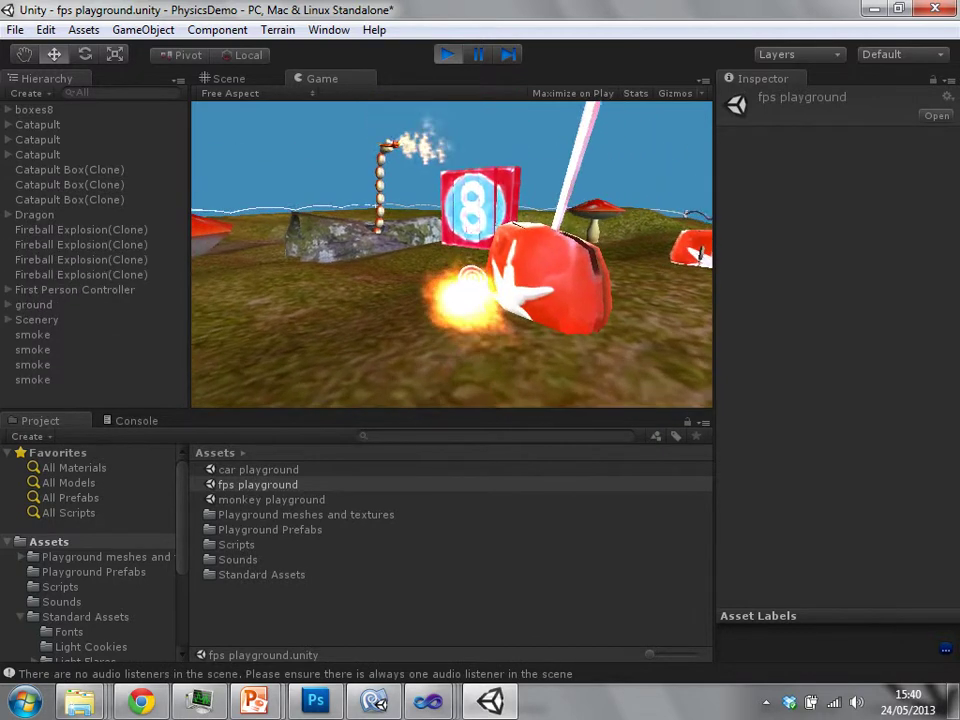
# - Walk around the number 8 box stack near the dragon and blast the boxes apart with fireballs
pyautogui.press('w')
pyautogui.press('w')
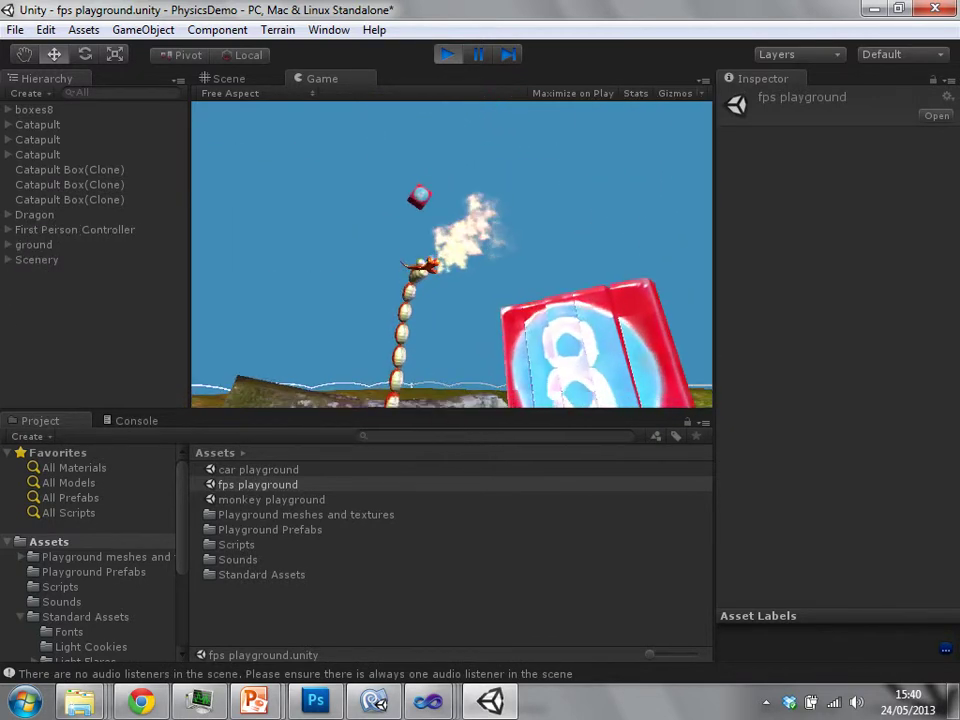
pyautogui.press('w')
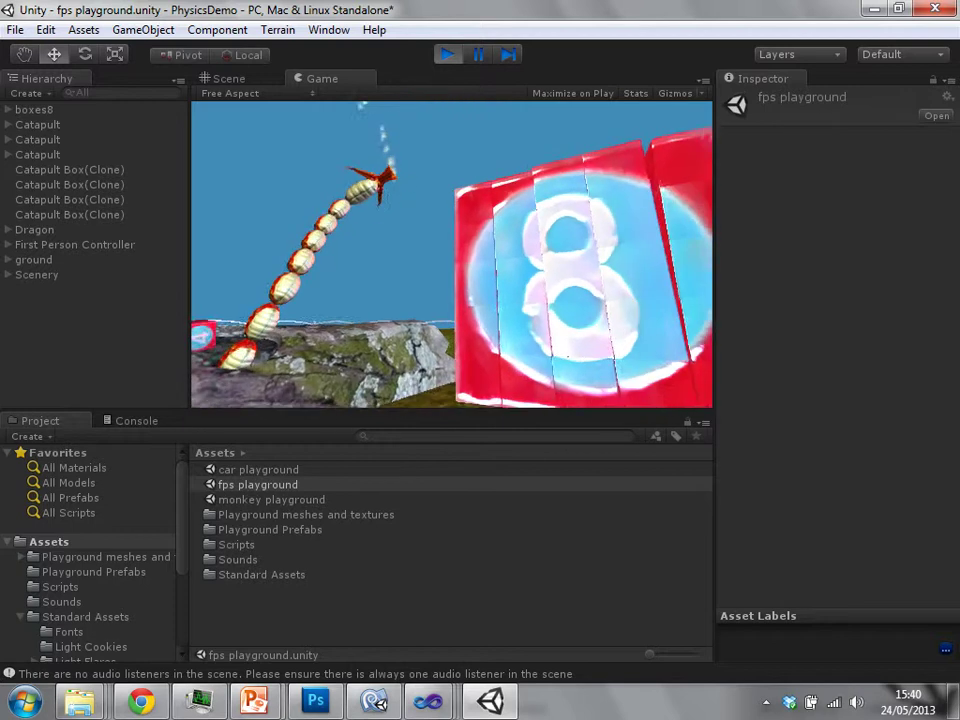
pyautogui.press('s')
pyautogui.click(452, 254)
pyautogui.click(452, 254)
pyautogui.click(452, 254)
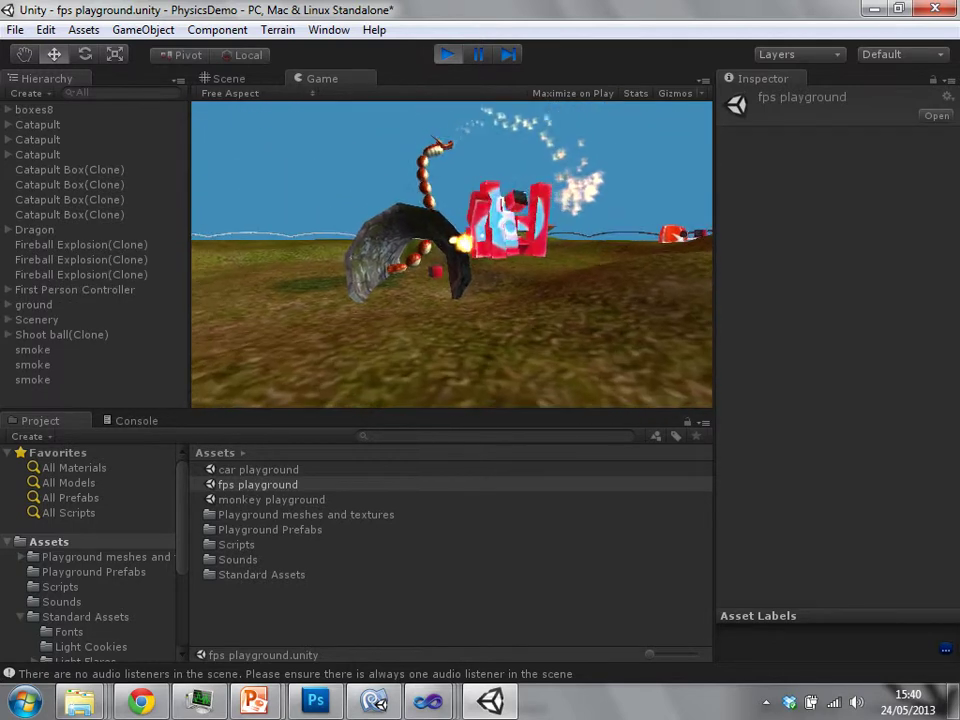
pyautogui.press('w')
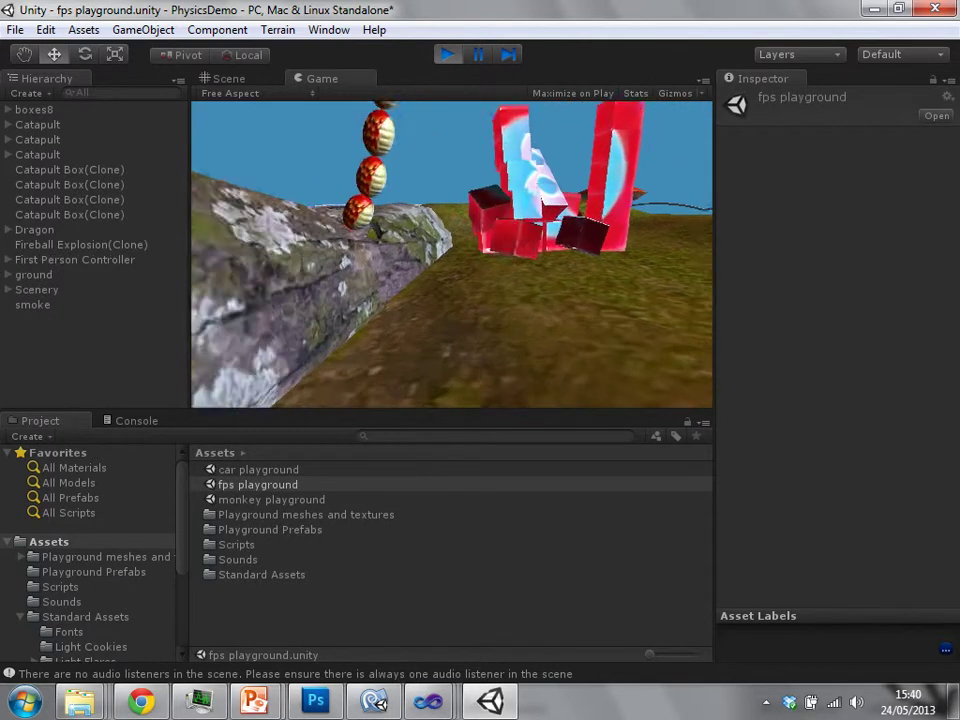
pyautogui.click(452, 254)
pyautogui.press('w')
pyautogui.click(452, 254)
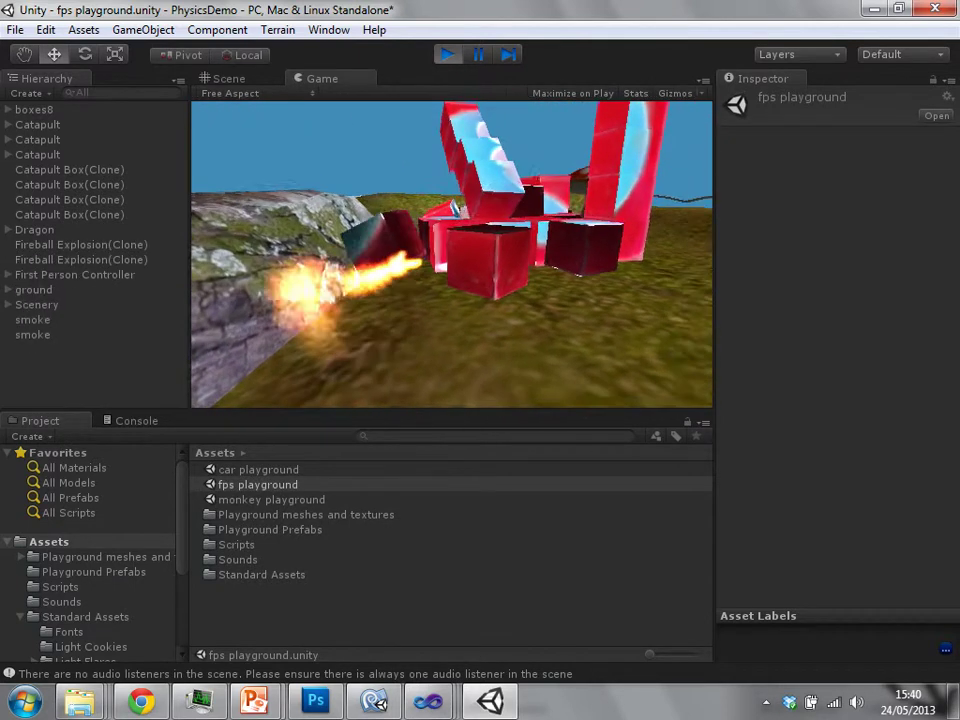
pyautogui.click(452, 254)
pyautogui.click(452, 254)
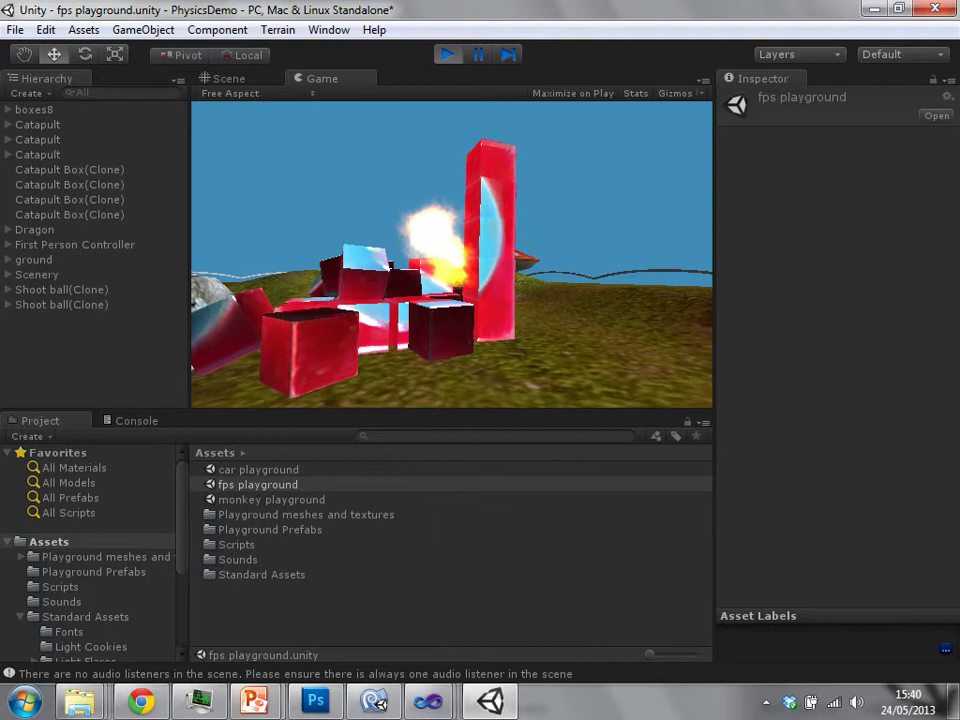
pyautogui.click(452, 254)
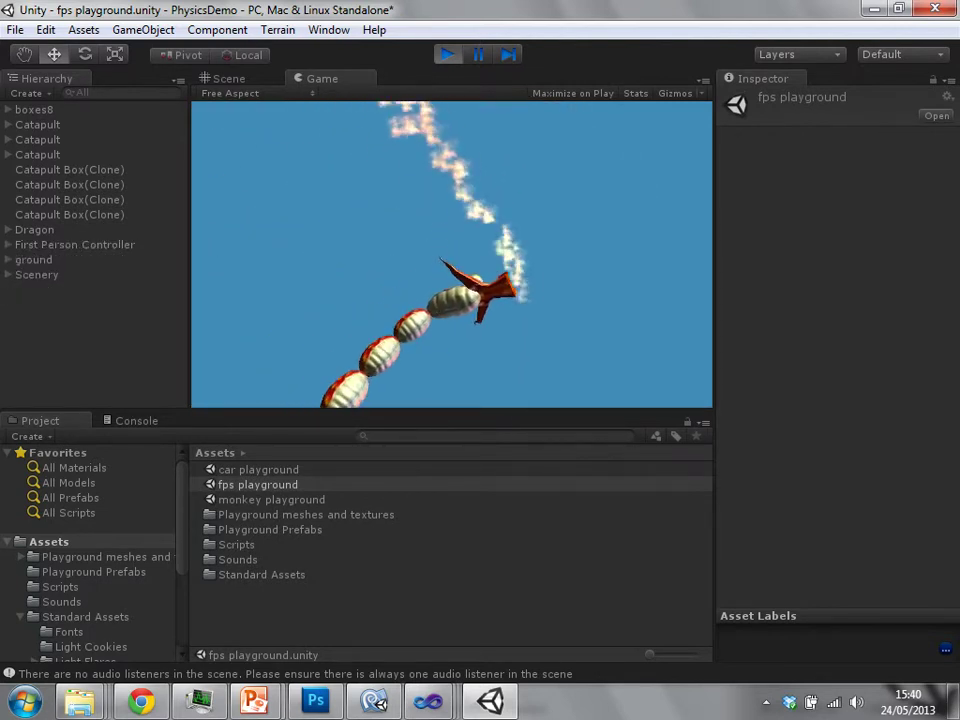
# - Fire a series of fireballs around the dragon and its hollow log to test the physics
pyautogui.click(452, 254)
pyautogui.click(452, 254)
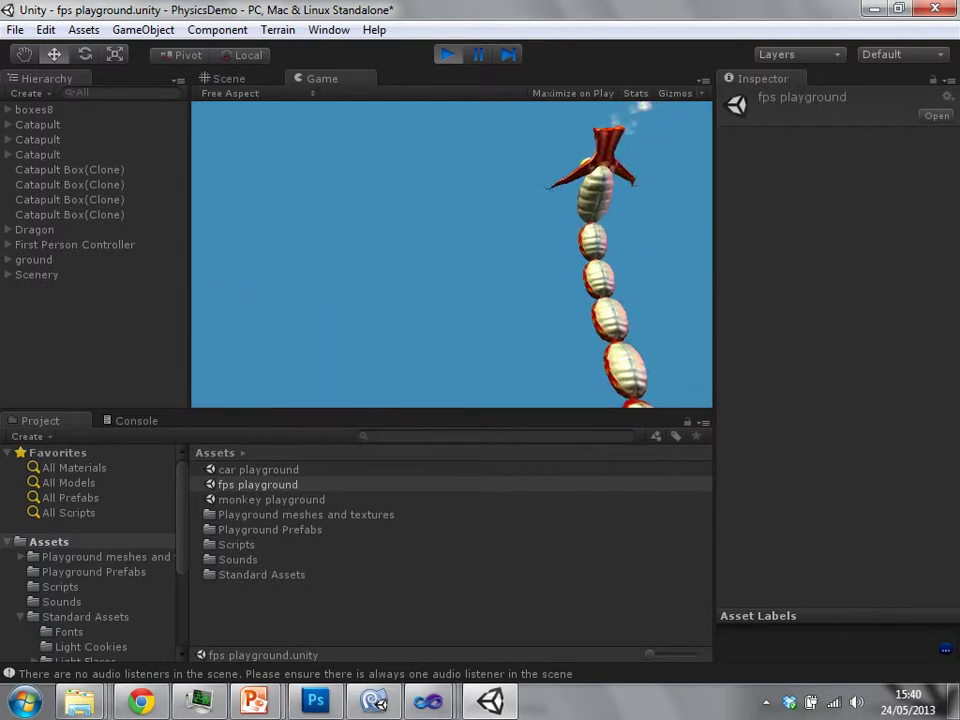
pyautogui.click(452, 254)
pyautogui.click(452, 254)
pyautogui.click(452, 254)
pyautogui.click(452, 254)
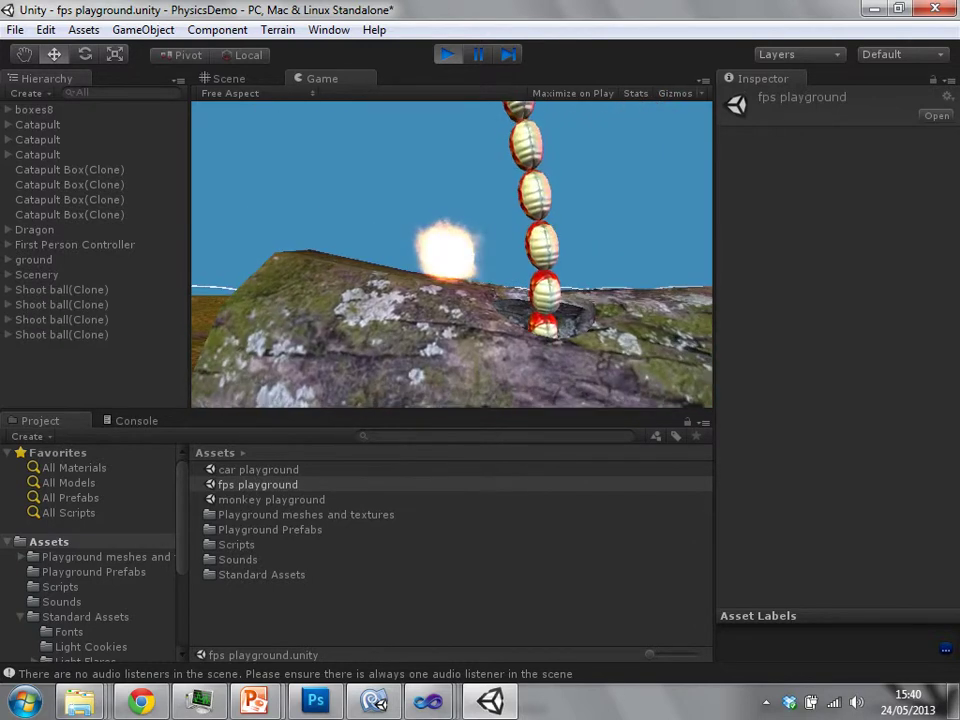
pyautogui.click(452, 254)
pyautogui.click(452, 254)
pyautogui.click(452, 254)
pyautogui.click(452, 254)
pyautogui.click(452, 254)
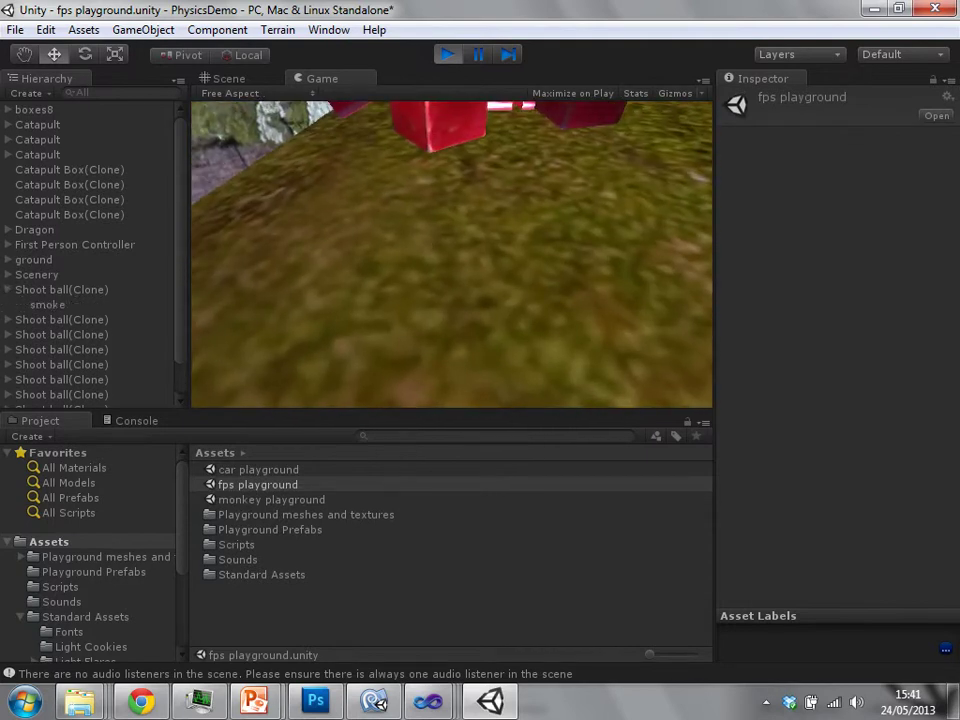
# - Select a fired ball's smoke object, fire more fireballs across the playground, and end the play test
pyautogui.click(47, 305)
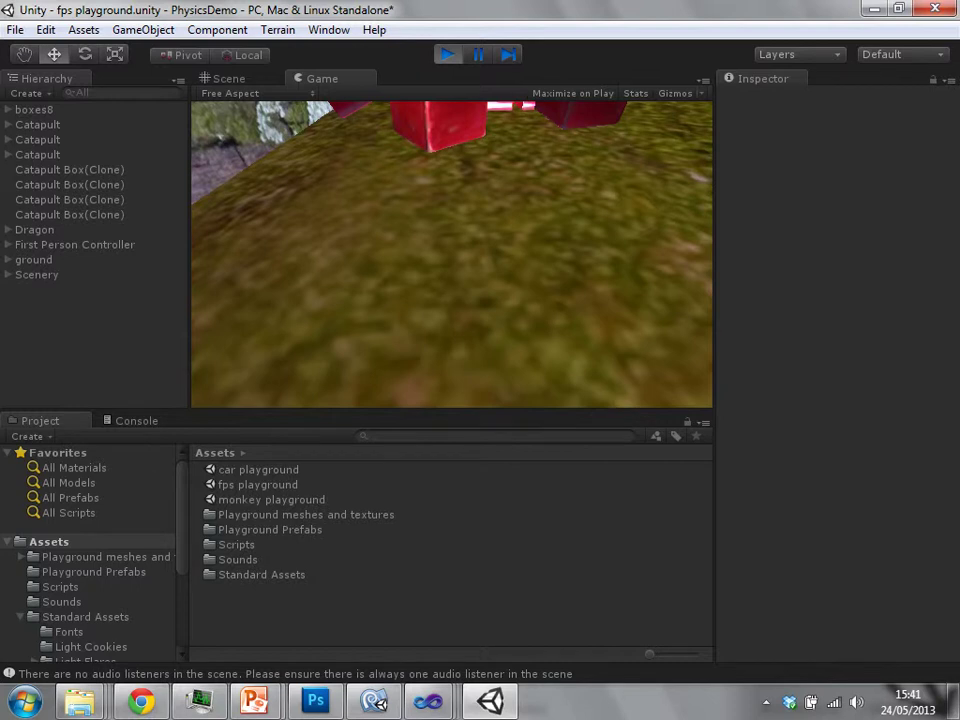
pyautogui.click(451, 254)
pyautogui.click(451, 254)
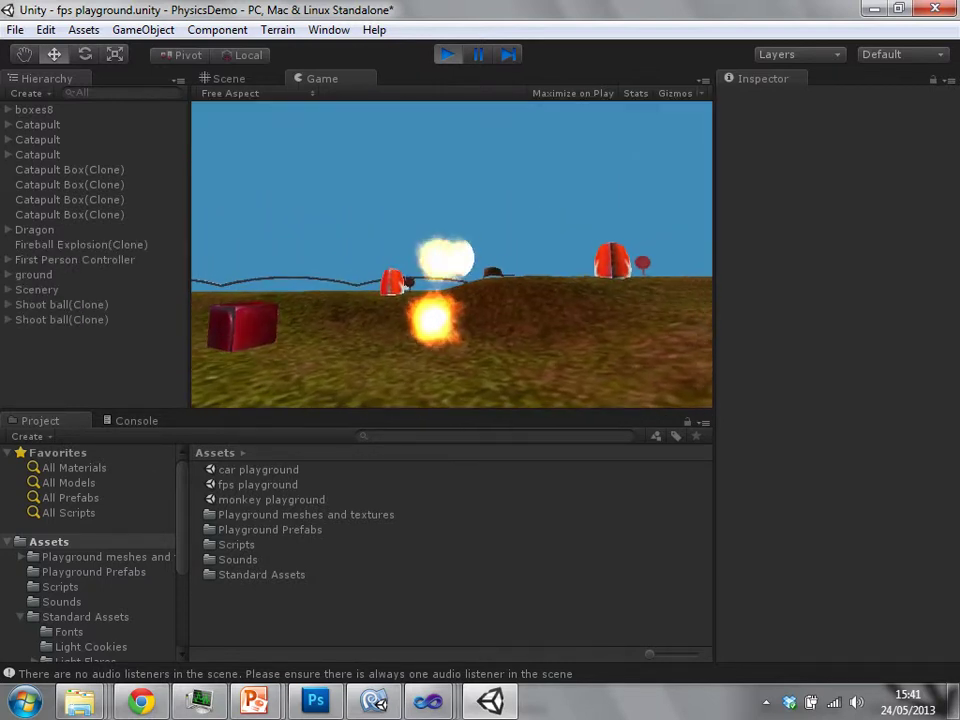
pyautogui.click(451, 254)
pyautogui.click(451, 254)
pyautogui.click(451, 254)
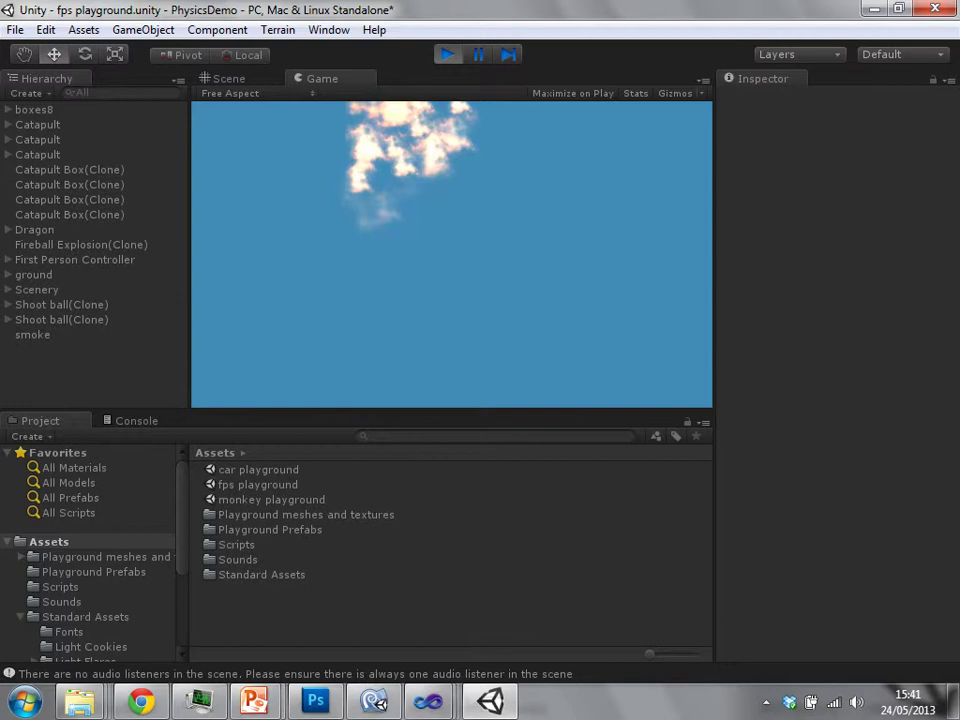
pyautogui.hotkey('ctrl', 'p')
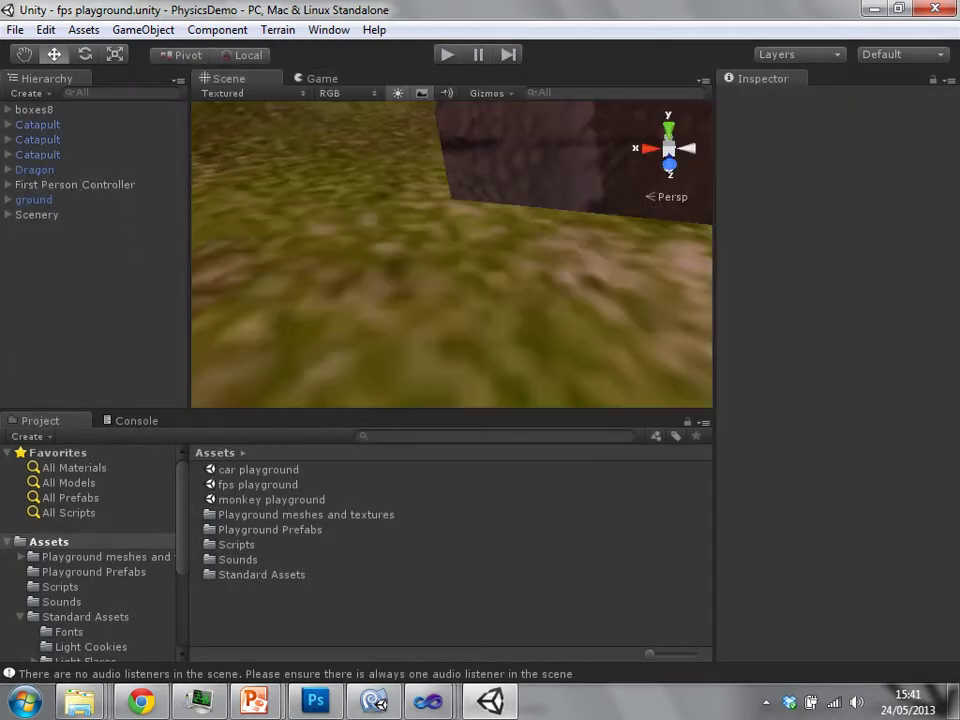
# - Collapse the Standard Assets folder, look through its contents, and return to the project's root Assets folder
pyautogui.scroll(-5, 90, 550)
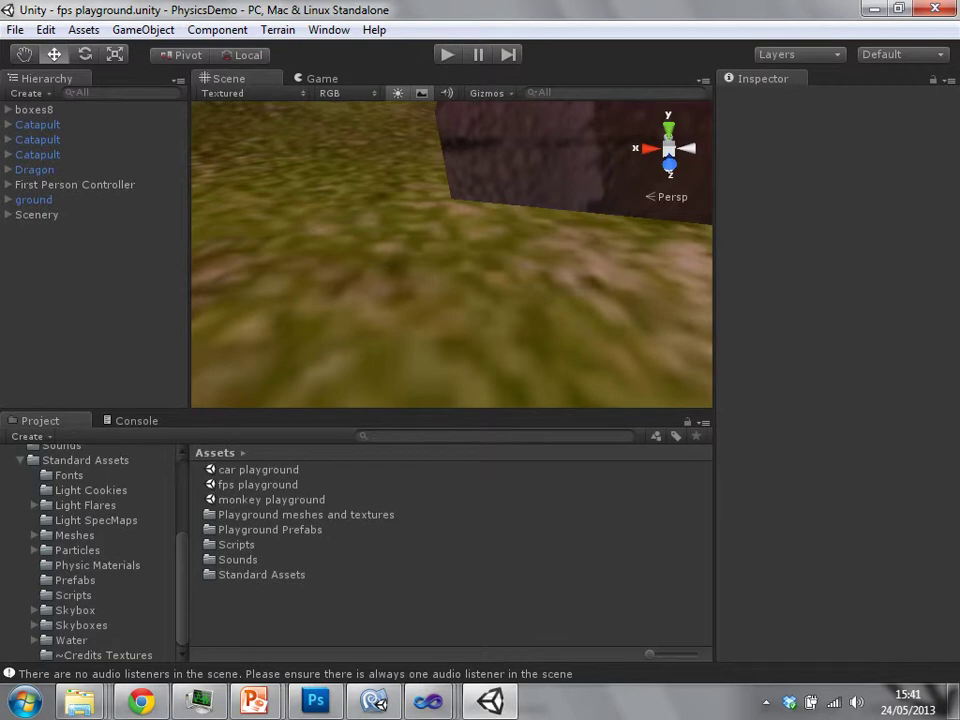
pyautogui.click(20, 461)
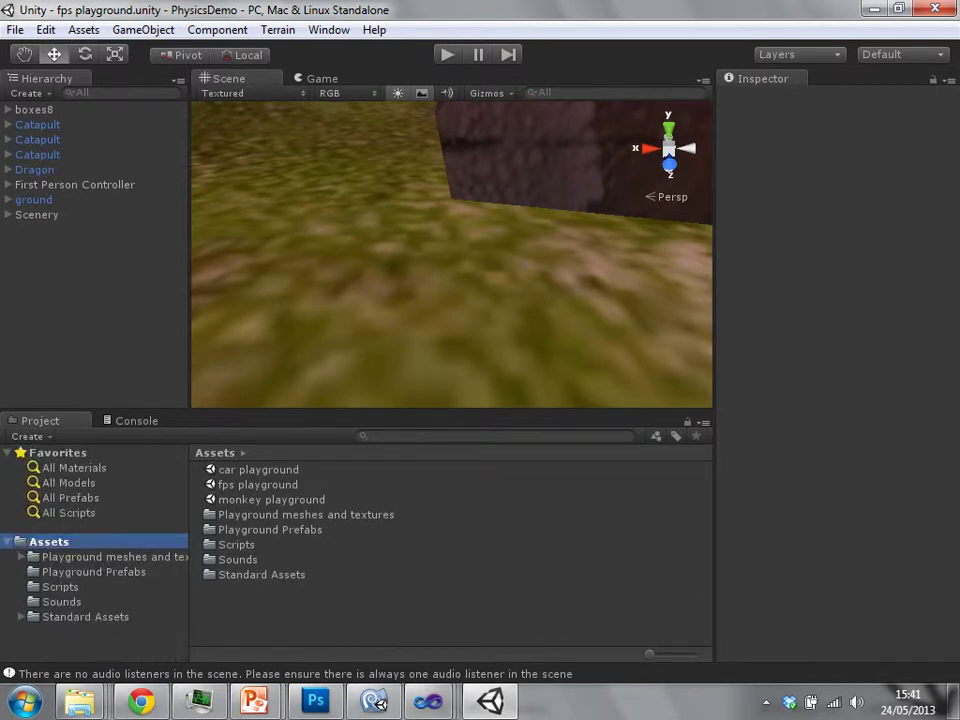
pyautogui.click(85, 617)
pyautogui.scroll(-1, 450, 555)
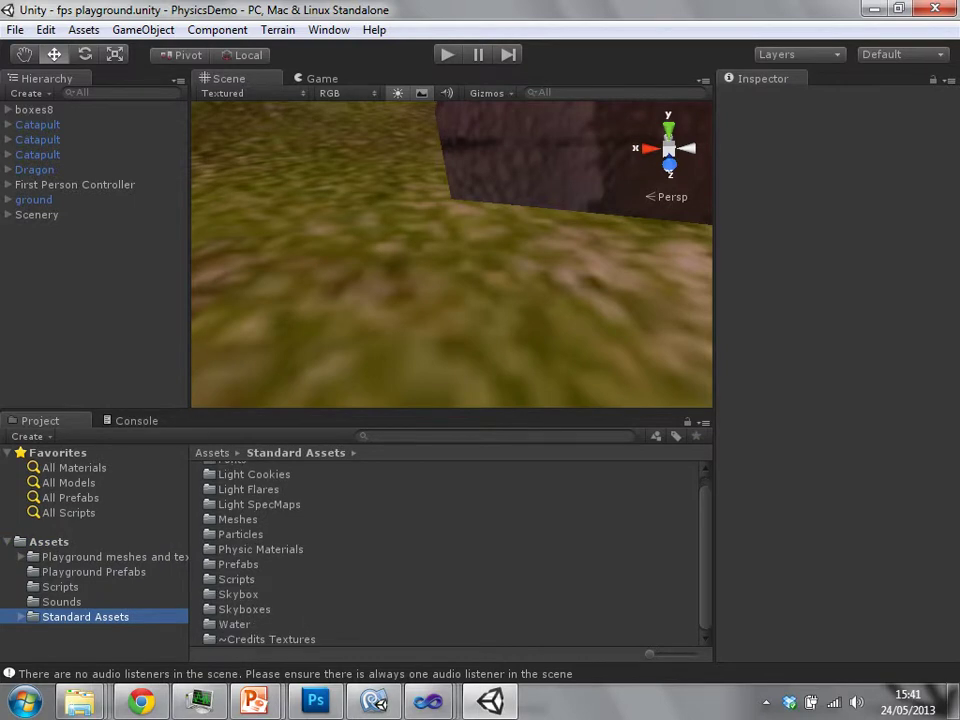
pyautogui.scroll(1, 450, 555)
pyautogui.press('Up')
pyautogui.press('Up')
pyautogui.press('Up')
pyautogui.press('Up')
pyautogui.press('Up')
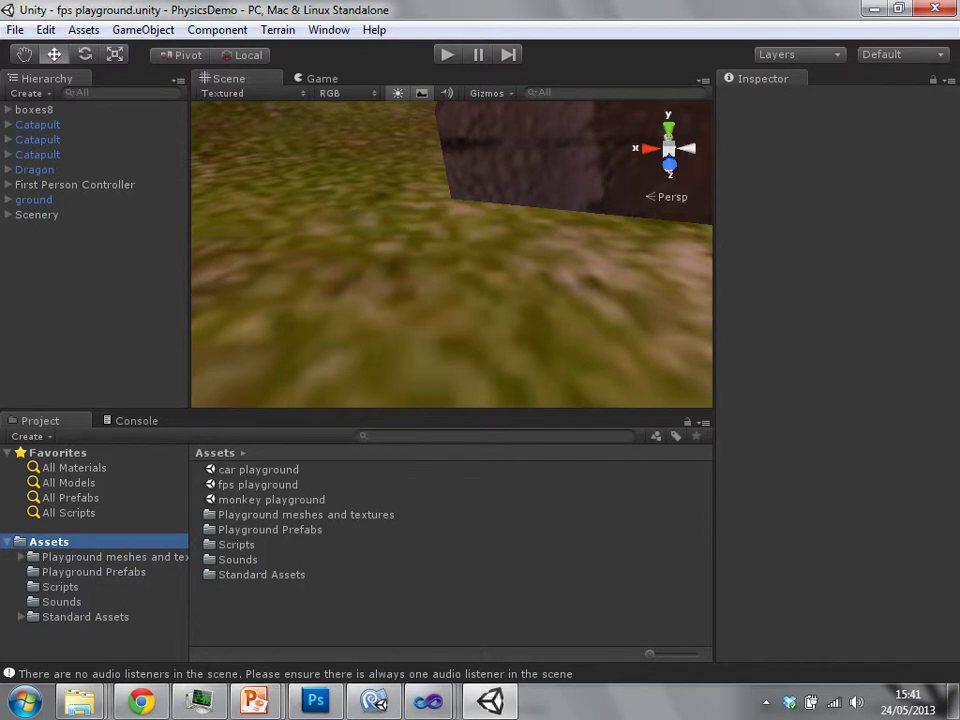
# - Search the project assets for "shoo" and inspect the Shoot ball and Shoot banana prefabs
pyautogui.hotkey('ctrl', 'f')
pyautogui.write('shoo')
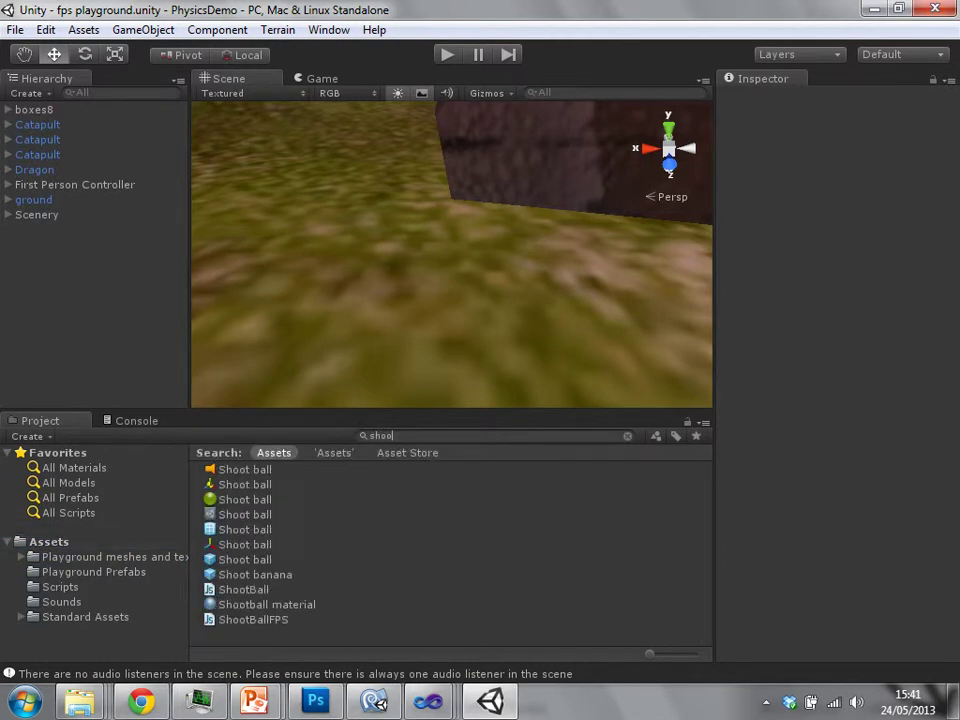
pyautogui.click(245, 560)
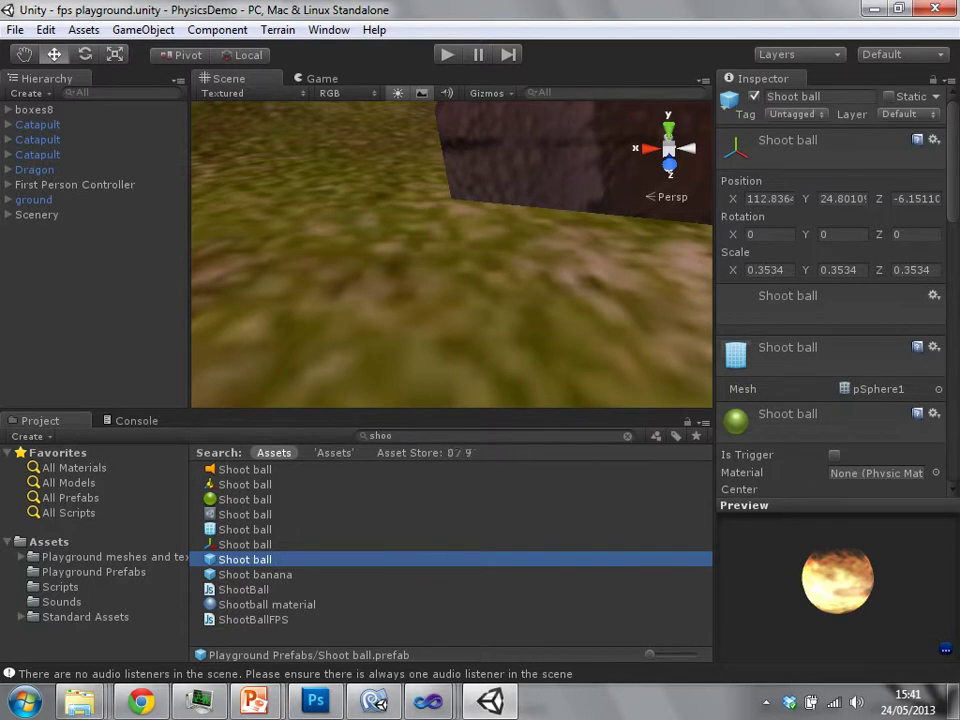
pyautogui.click(255, 575)
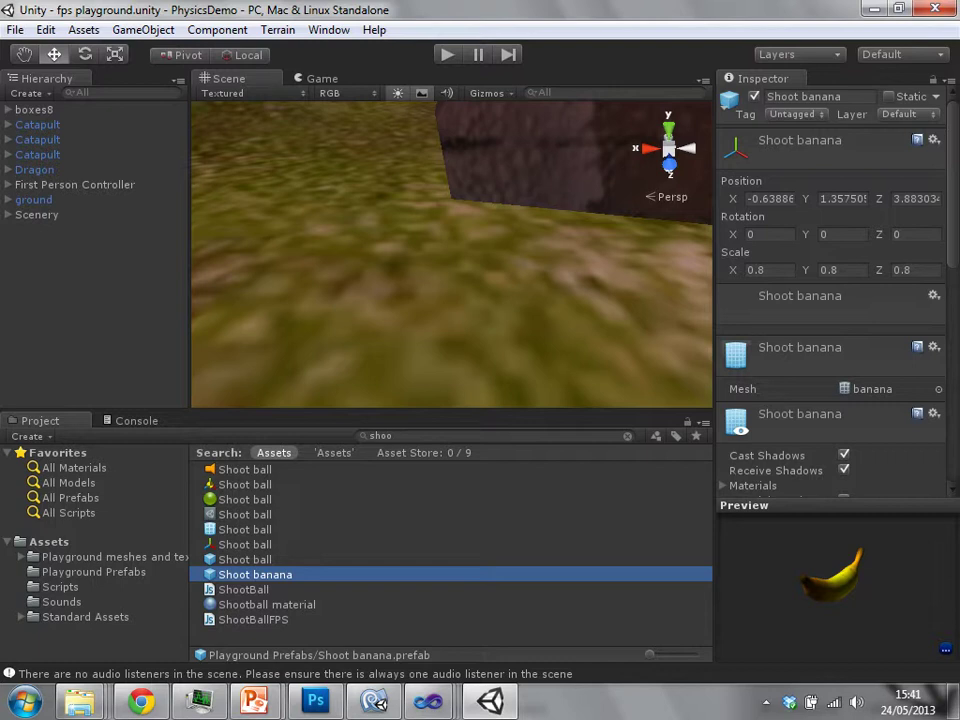
pyautogui.scroll(-6, 452, 254)
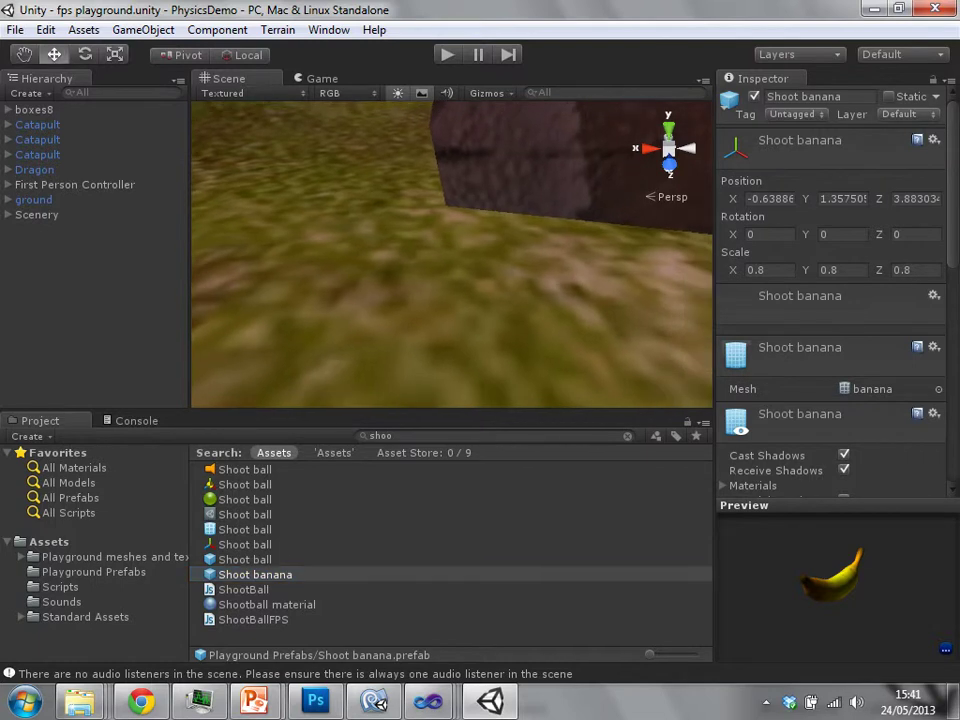
# - Select a cube in the red number 8 box stack beside the dragon's log
pyautogui.scroll(-1, 452, 254)
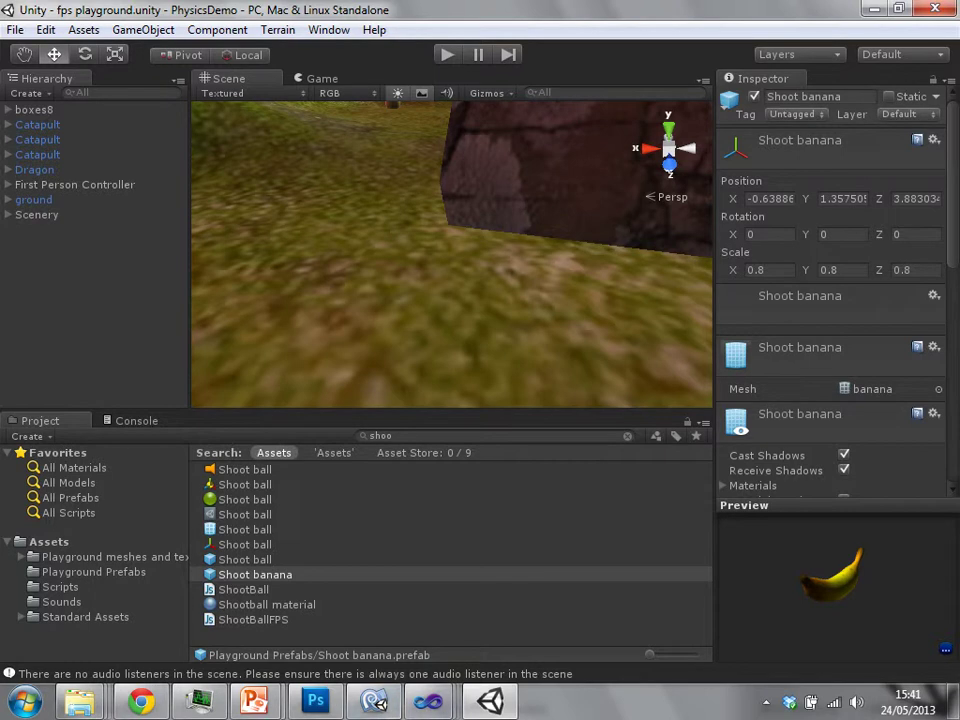
pyautogui.press('Up')
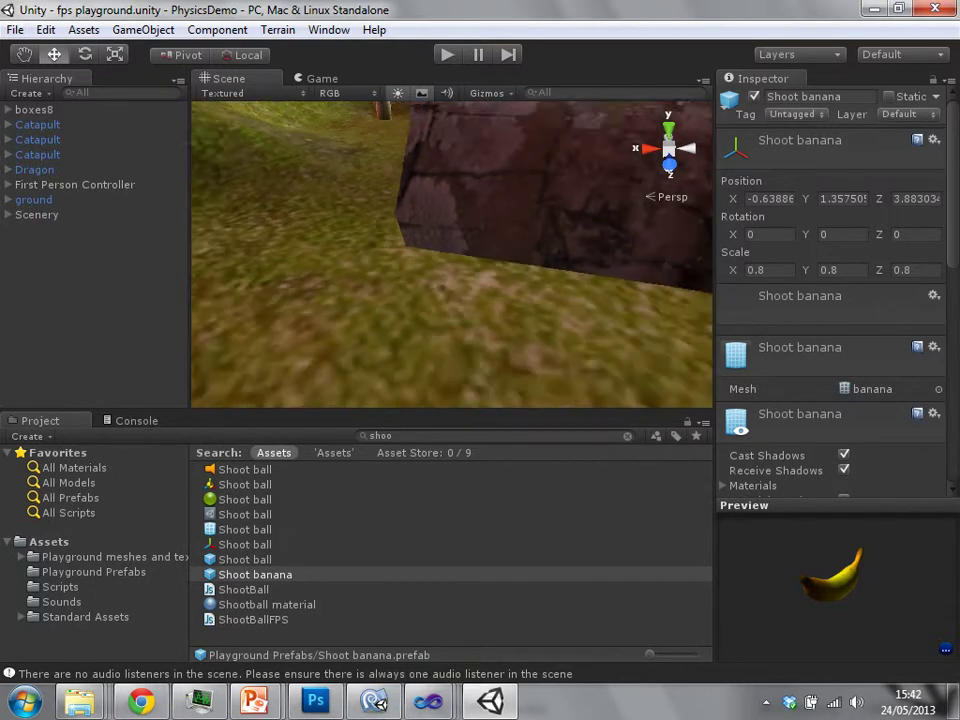
pyautogui.press('Down')
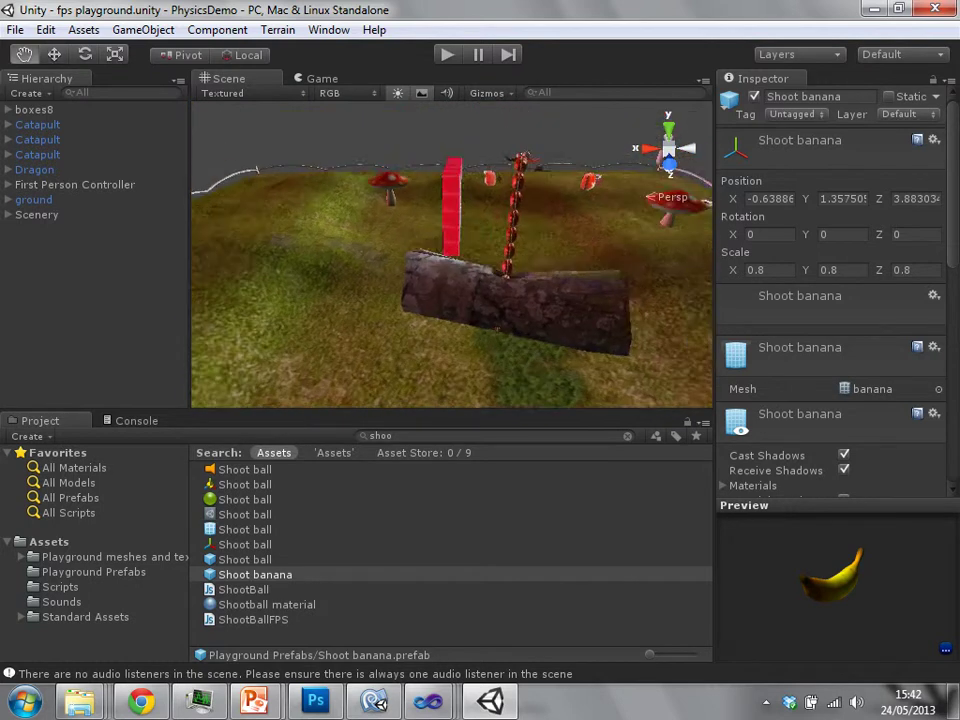
pyautogui.moveTo(452, 215); pyautogui.dragTo(318, 302, button='middle')
pyautogui.click(320, 264)
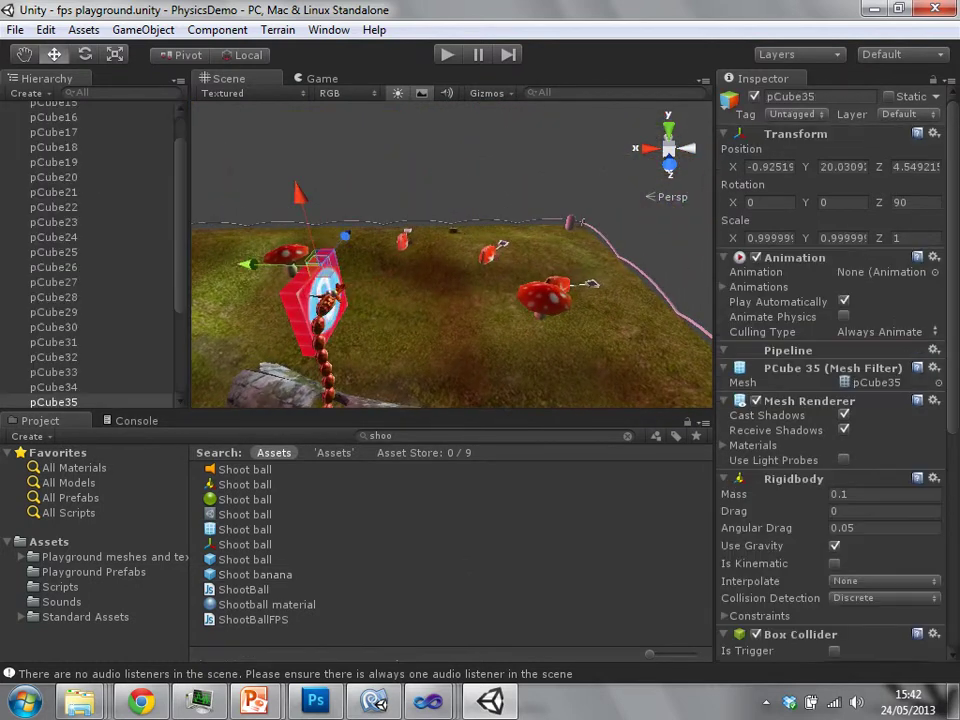
# - Examine the selected cube up close and review its Rigidbody and Box Collider settings
pyautogui.press('Up')
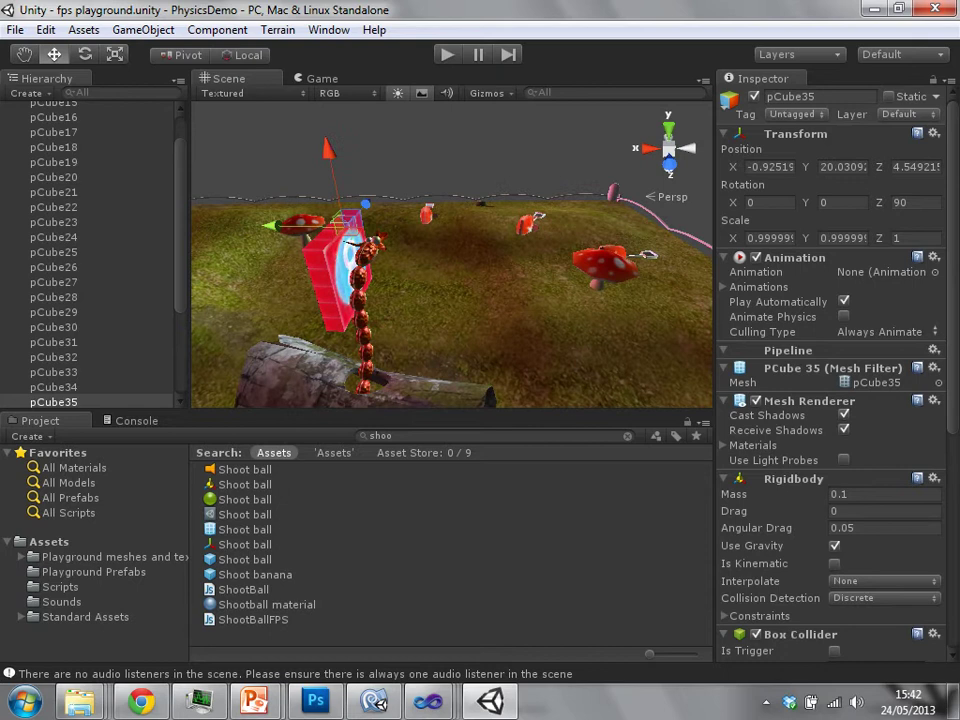
pyautogui.moveTo(400, 270); pyautogui.dragTo(495, 276, button='middle')
pyautogui.keyDown('alt'); pyautogui.moveTo(440, 260); pyautogui.dragTo(680, 265); pyautogui.keyUp('alt')
pyautogui.moveTo(440, 270); pyautogui.dragTo(630, 235, button='middle')
pyautogui.keyDown('alt'); pyautogui.moveTo(440, 270); pyautogui.dragTo(640, 240); pyautogui.keyUp('alt')
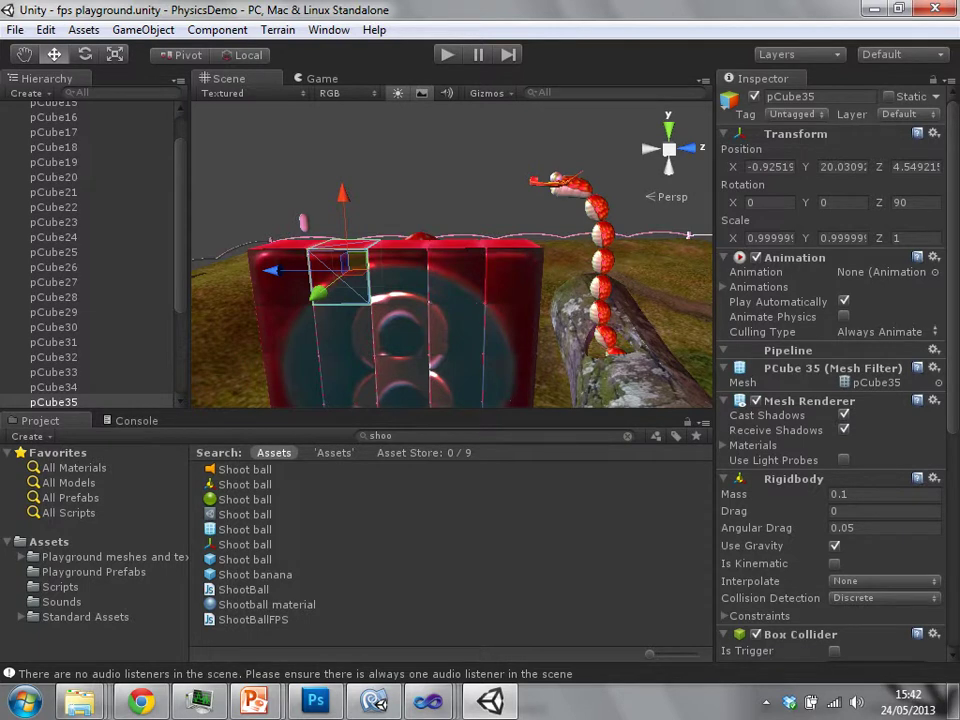
pyautogui.scroll(-4, 830, 370)
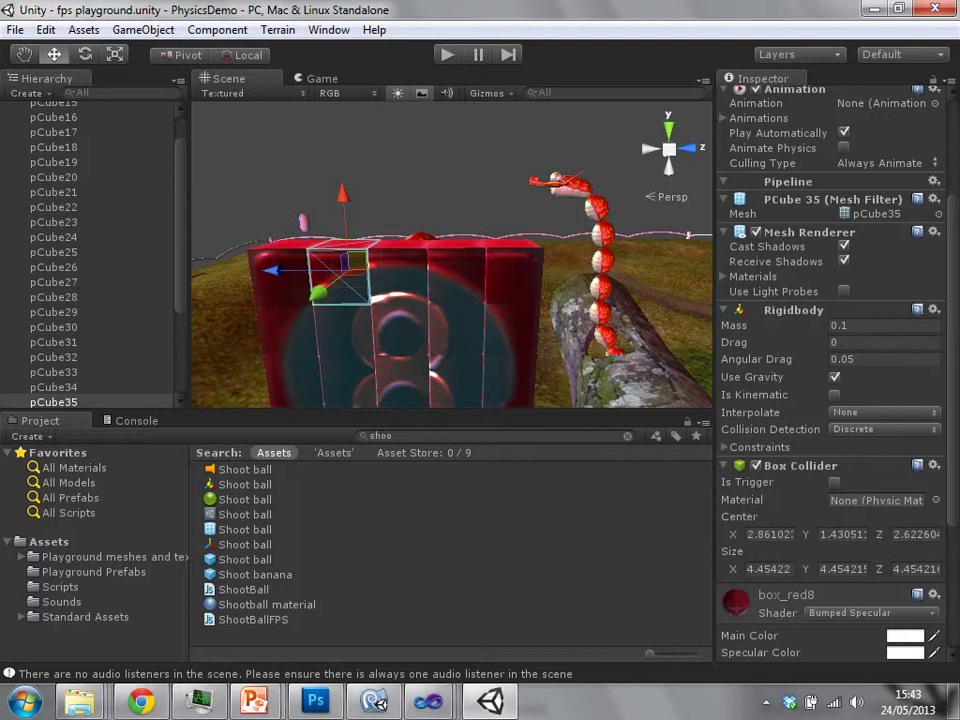
# - Inspect the box stack from its edge and numbered face, and select the red mushroom beyond it
pyautogui.moveTo(450, 250); pyautogui.dragTo(586, 237, button='middle')
pyautogui.keyDown('alt'); pyautogui.moveTo(440, 245); pyautogui.dragTo(700, 300); pyautogui.keyUp('alt')
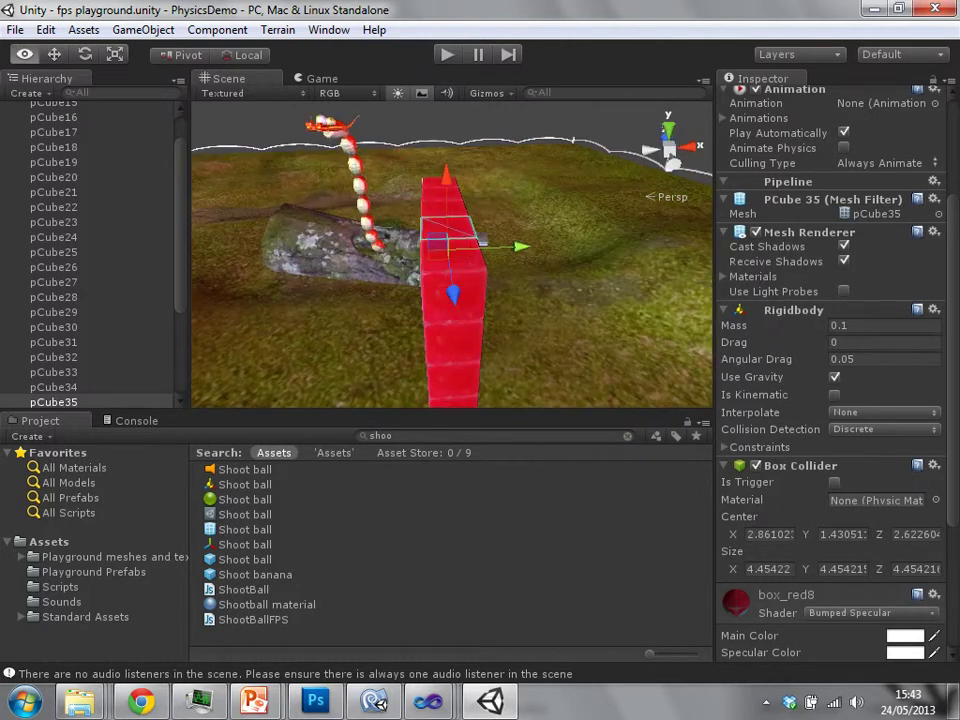
pyautogui.keyDown('alt'); pyautogui.moveTo(210, 137); pyautogui.dragTo(340, 110); pyautogui.keyUp('alt')
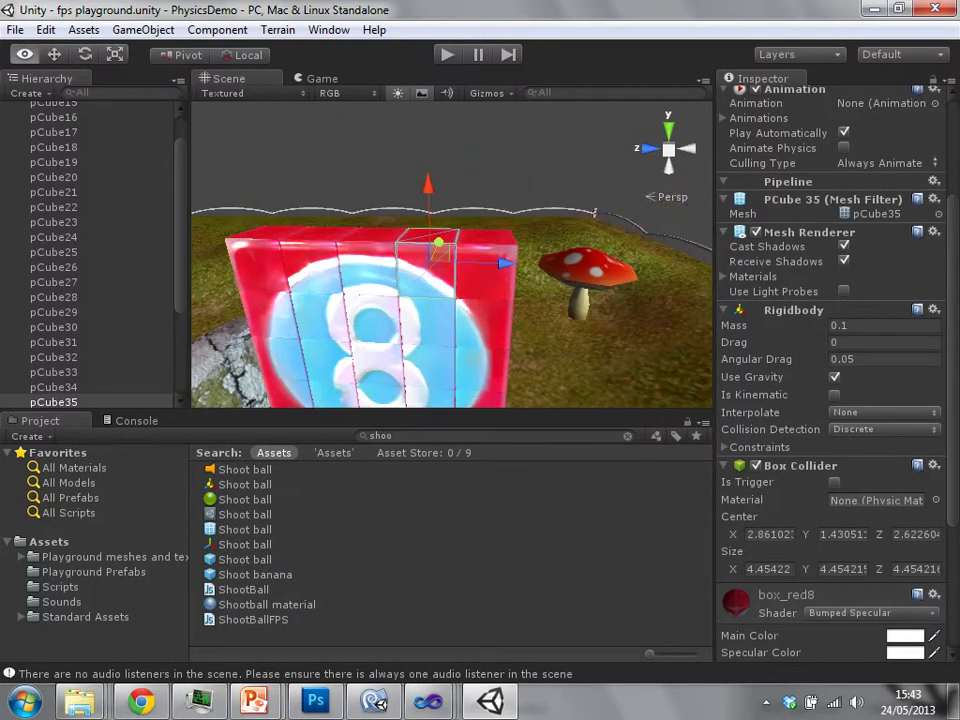
pyautogui.moveTo(400, 260); pyautogui.dragTo(372, 308, button='middle')
pyautogui.scroll(8, 452, 254)
pyautogui.scroll(3, 452, 254)
pyautogui.click(600, 280)
pyautogui.press('f')
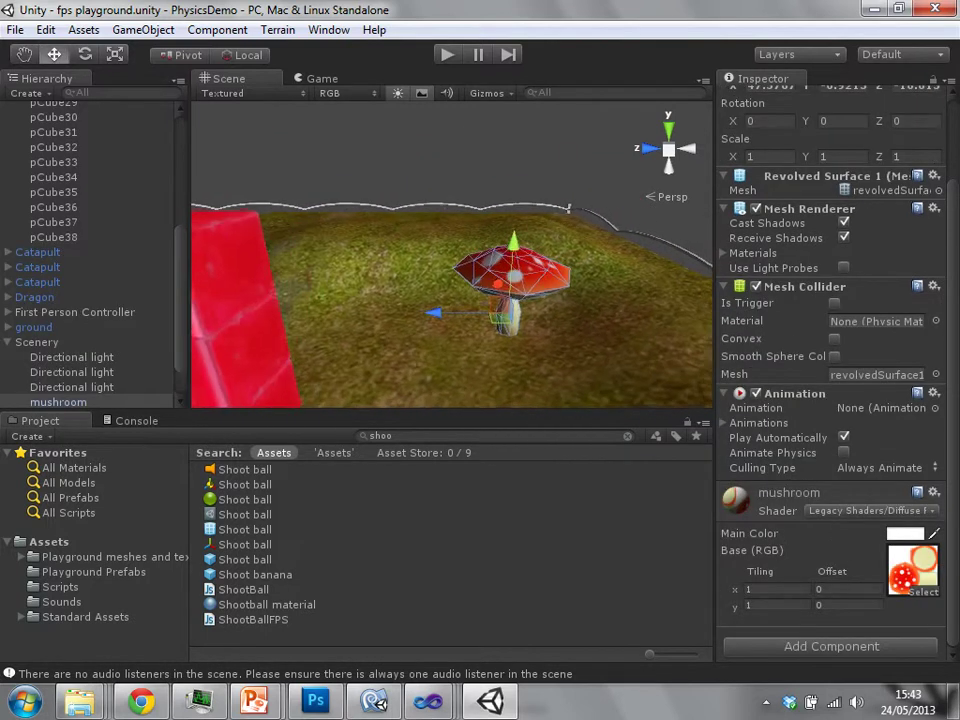
# - Examine the mushroom's mesh from a low side view alongside its Mesh Collider settings
pyautogui.scroll(6, 452, 254)
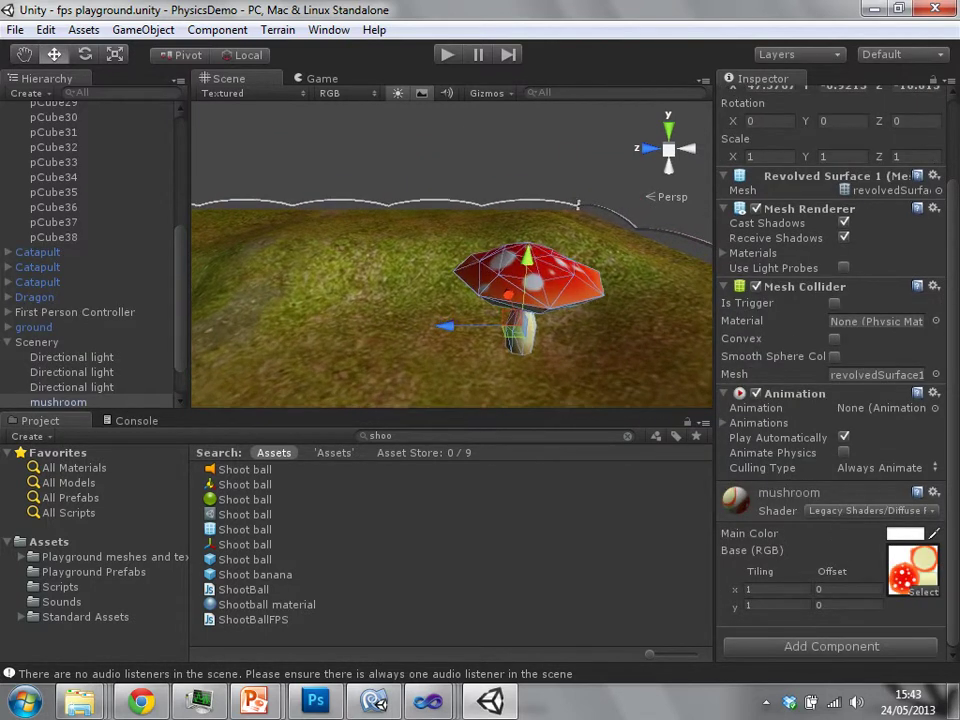
pyautogui.moveTo(452, 254); pyautogui.dragTo(370, 248, button='middle')
pyautogui.moveTo(370, 248); pyautogui.dragTo(394, 132, button='right')
pyautogui.moveTo(420, 300); pyautogui.dragTo(421, 202, button='middle')
pyautogui.press('w')
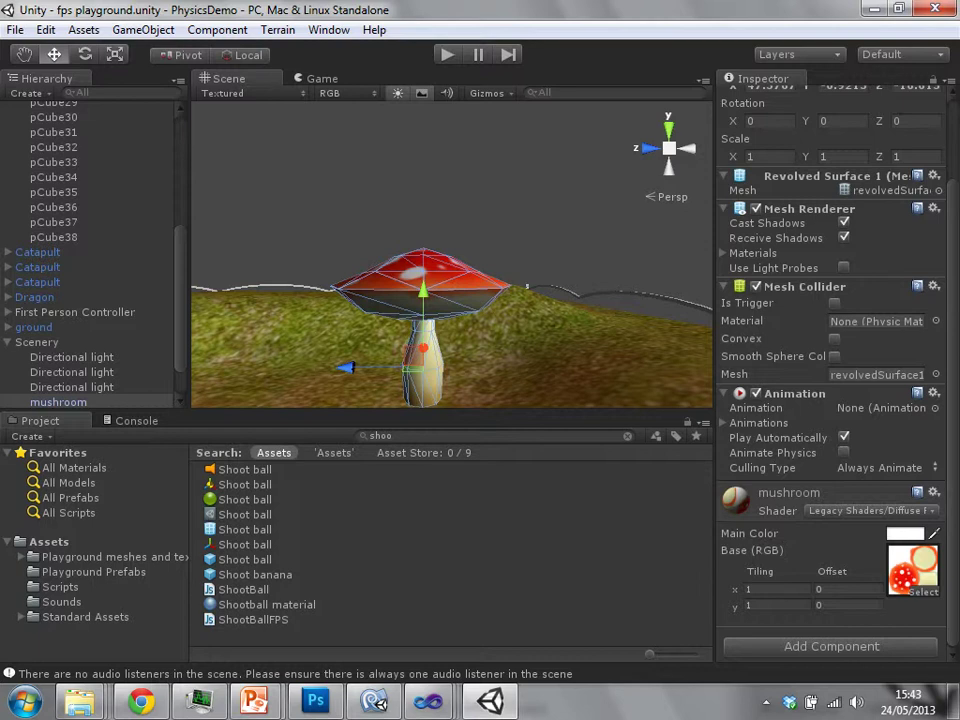
# - Return to a wide view of the playground and select the Dragon rising from the hollow log
pyautogui.scroll(-5, 450, 255)
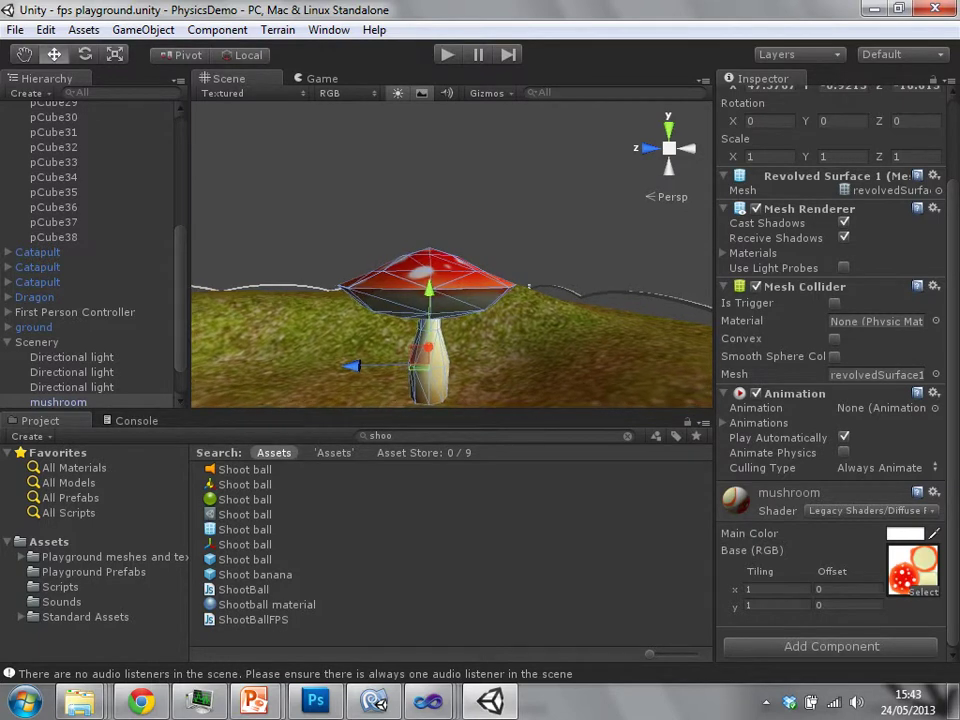
pyautogui.scroll(-6, 450, 255)
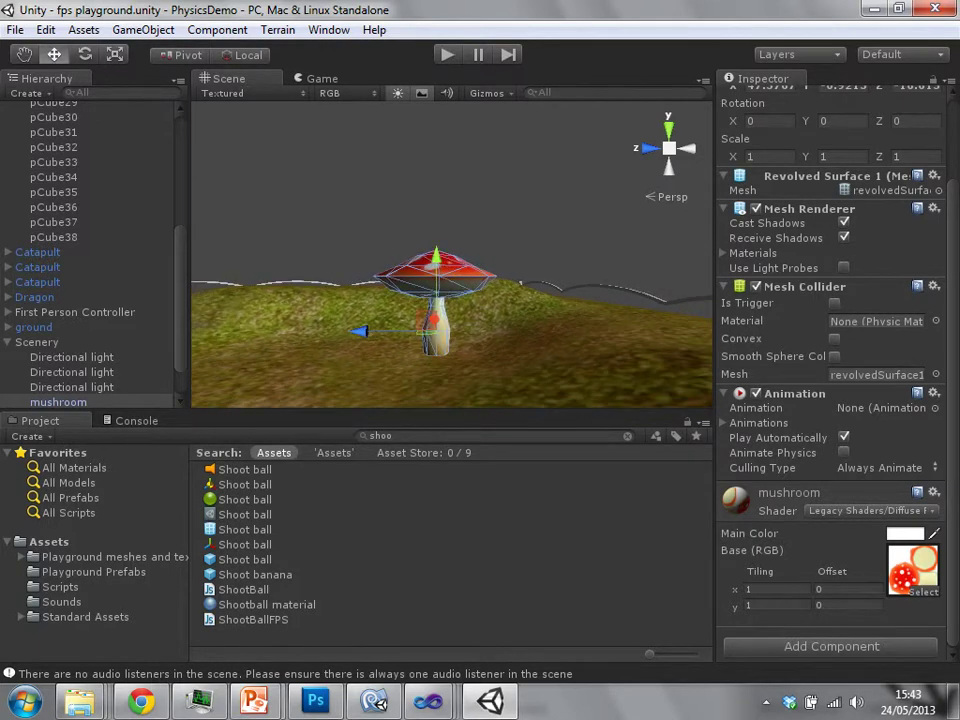
pyautogui.scroll(-5, 450, 255)
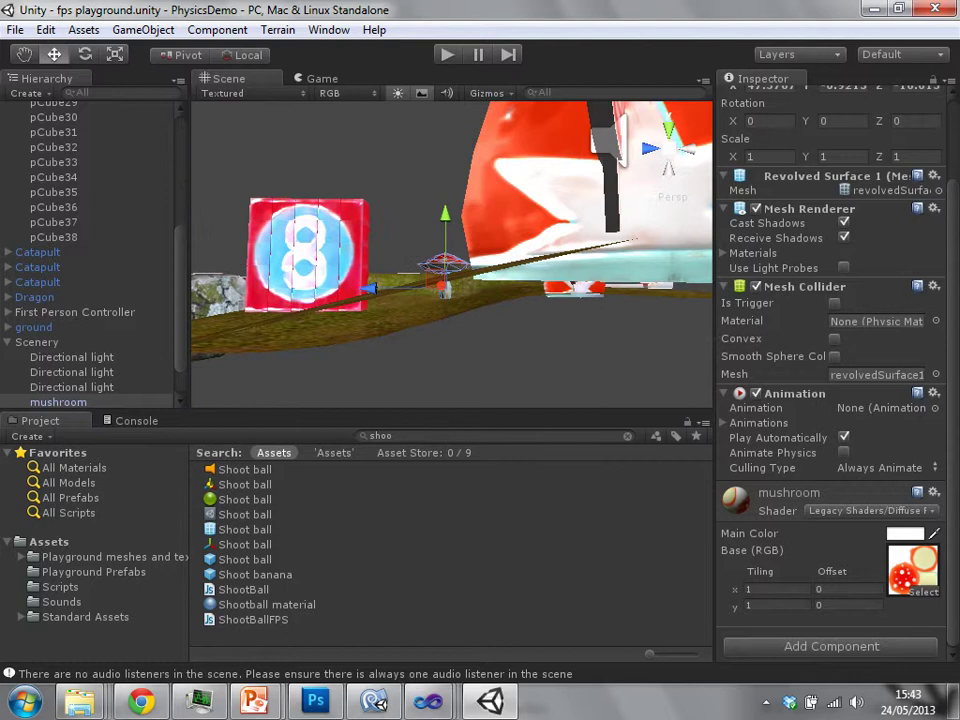
pyautogui.keyDown('alt'); pyautogui.moveTo(450, 255); pyautogui.dragTo(455, 345); pyautogui.keyUp('alt')
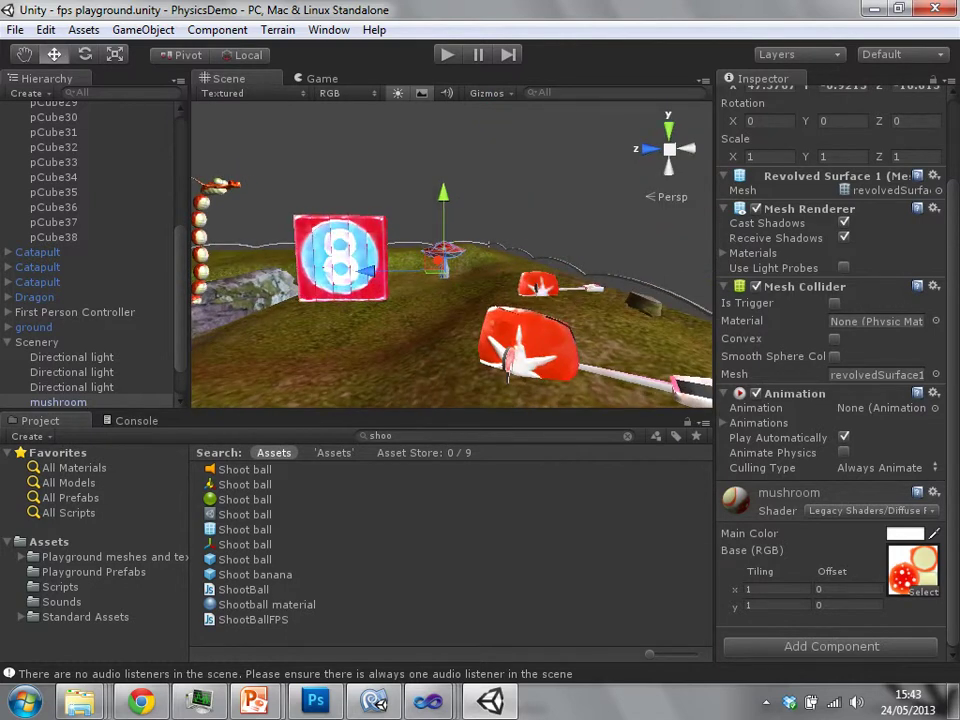
pyautogui.moveTo(455, 345); pyautogui.dragTo(330, 285, button='right')
pyautogui.click(388, 288)
pyautogui.moveTo(390, 288); pyautogui.dragTo(438, 310, button='middle')
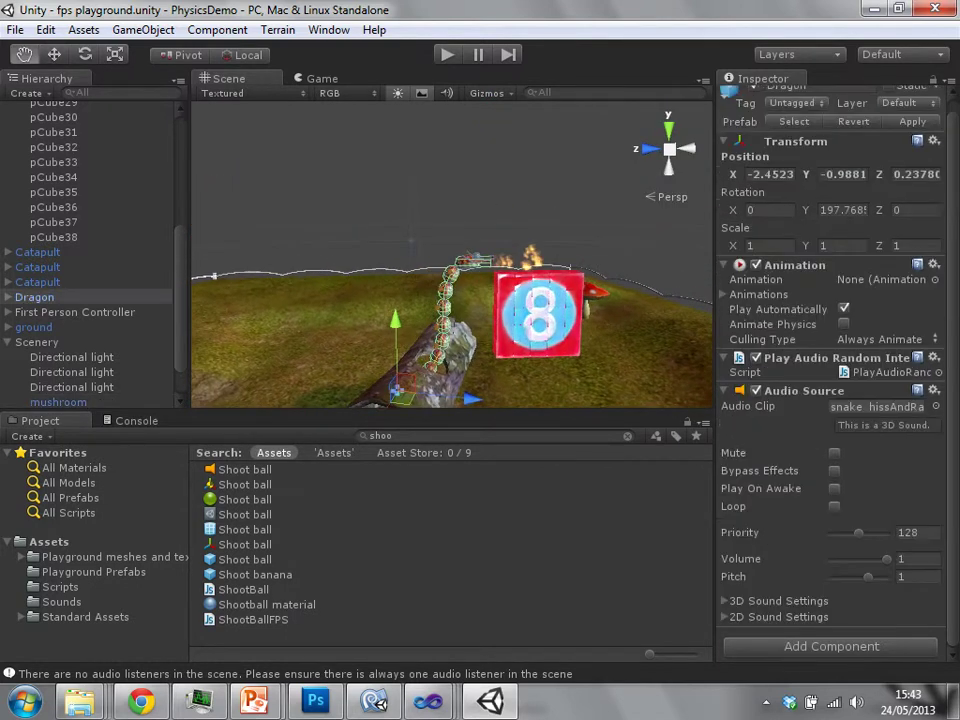
# - Examine the Dragon's head and its box-shaped collider up close from behind
pyautogui.scroll(7, 438, 310)
pyautogui.scroll(3, 450, 255)
pyautogui.moveTo(450, 255); pyautogui.dragTo(470, 230, button='right')
pyautogui.moveTo(470, 230); pyautogui.dragTo(514, 334, button='middle')
pyautogui.moveTo(514, 334); pyautogui.dragTo(612, 376, button='right')
pyautogui.press('d')
pyautogui.keyDown('alt'); pyautogui.moveTo(450, 300); pyautogui.dragTo(600, 302); pyautogui.keyUp('alt')
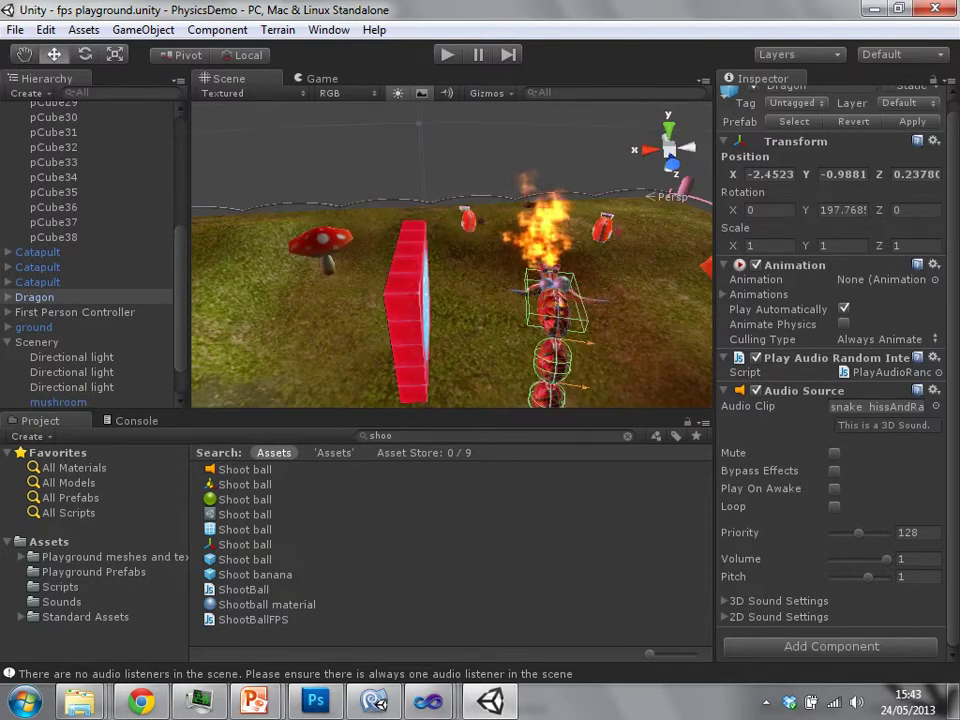
pyautogui.moveTo(550, 290); pyautogui.dragTo(460, 248, button='middle')
pyautogui.scroll(2, 452, 254)
pyautogui.scroll(3, 452, 254)
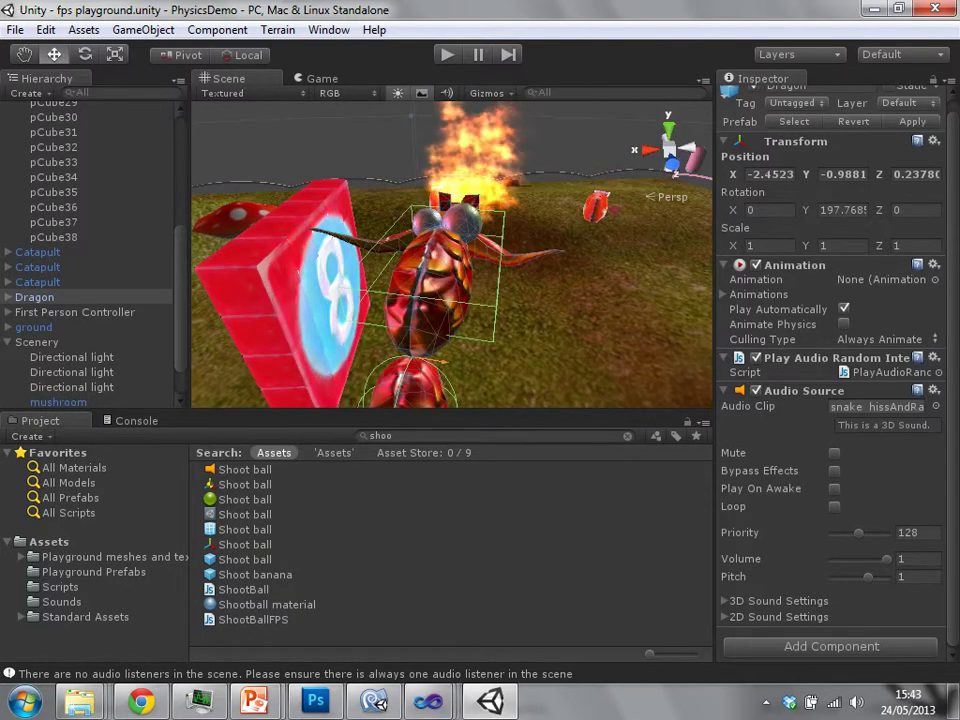
# - Examine the colliders along the Dragon's body segments from its head down to the log
pyautogui.keyDown('alt'); pyautogui.moveTo(452, 270); pyautogui.dragTo(492, 230); pyautogui.keyUp('alt')
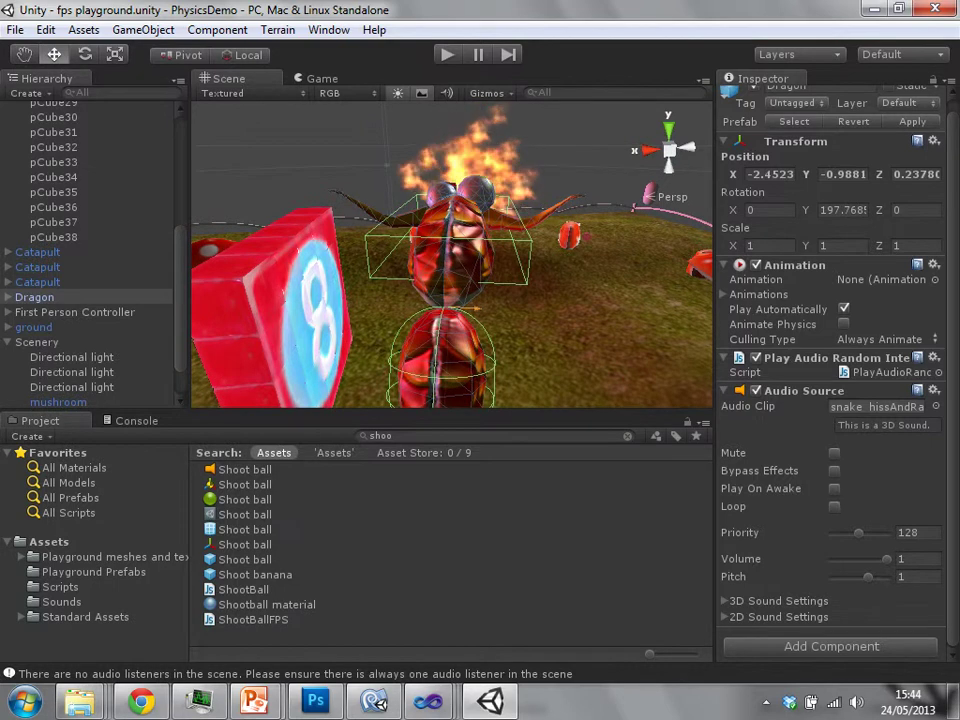
pyautogui.moveTo(485, 300); pyautogui.dragTo(471, 128, button='middle')
pyautogui.moveTo(468, 300); pyautogui.dragTo(446, 238, button='middle')
pyautogui.scroll(-8, 446, 238)
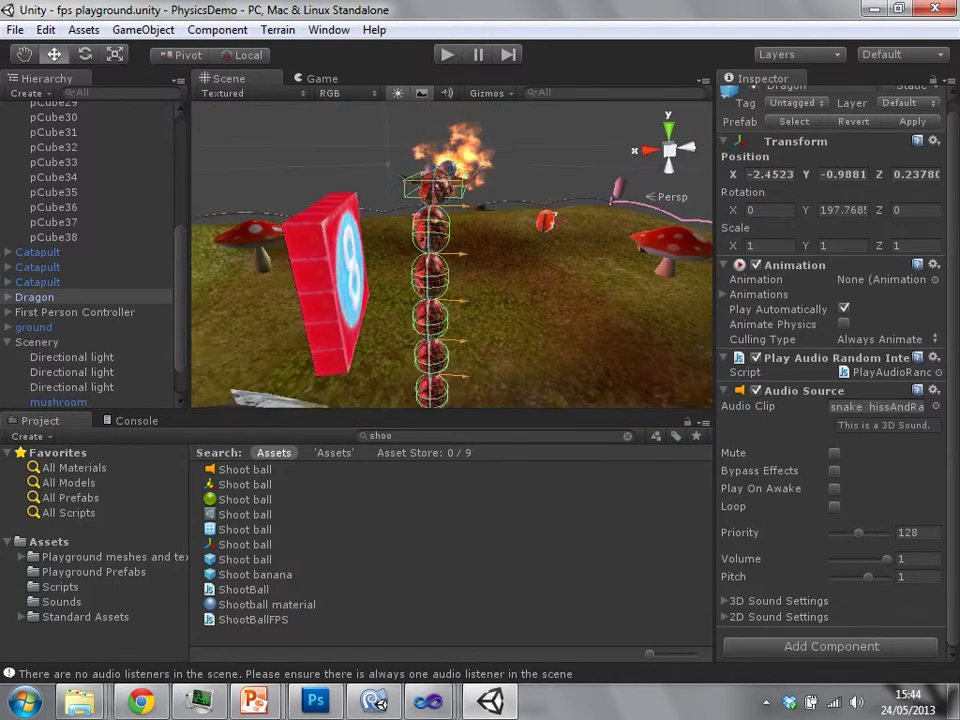
pyautogui.keyDown('alt'); pyautogui.moveTo(446, 238); pyautogui.dragTo(172, 350); pyautogui.keyUp('alt')
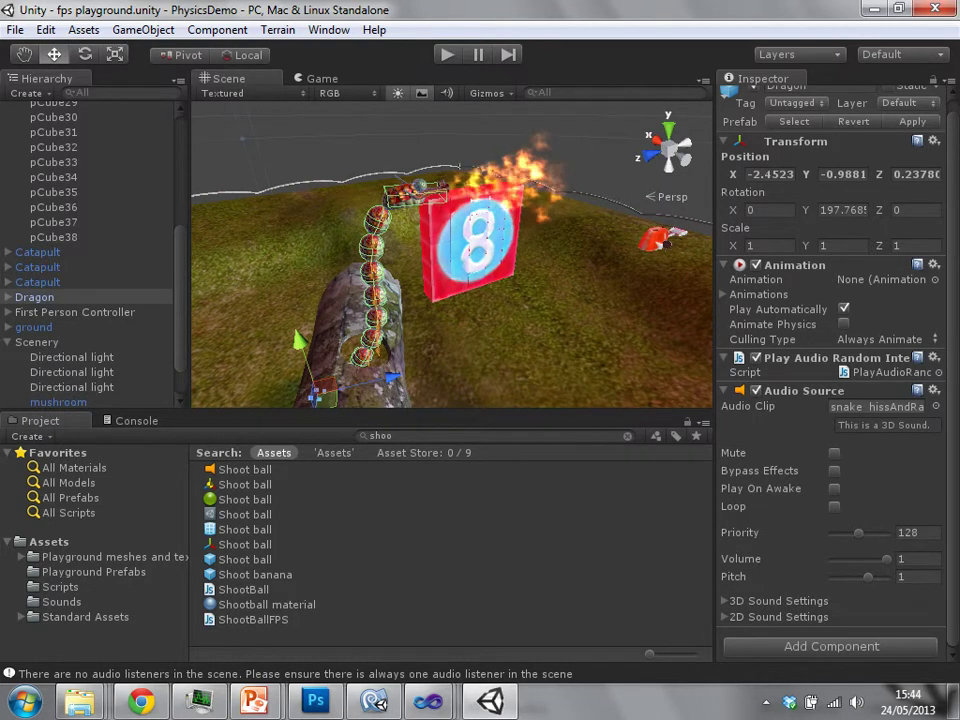
# - Select the Dragon's tail5 segment and review its Capsule Collider, Rigidbody and Hinge Joint settings
pyautogui.click(374, 296)
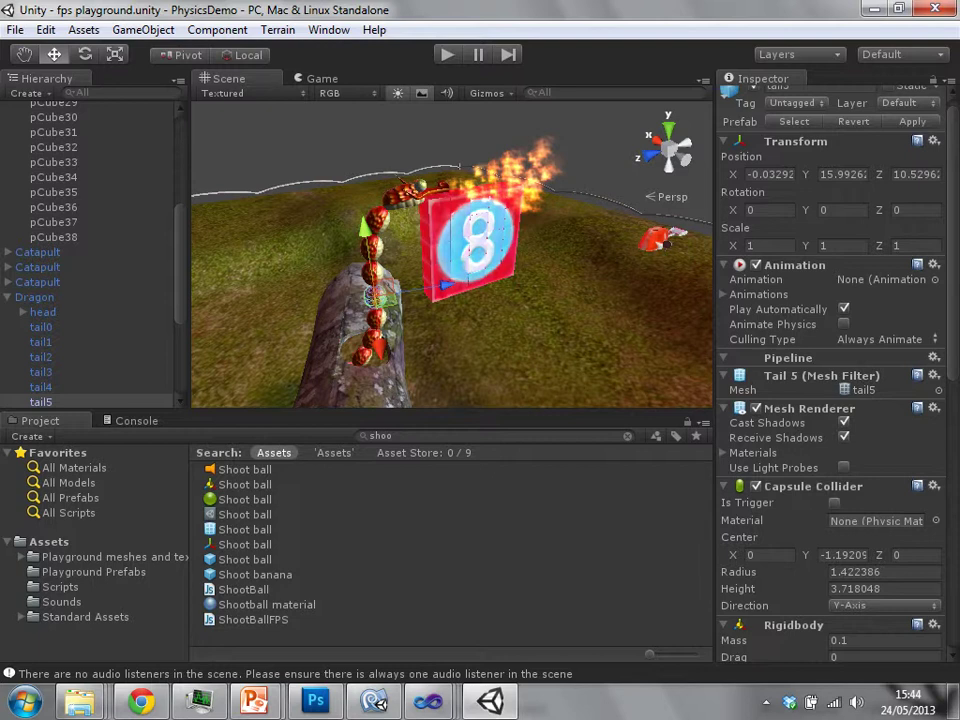
pyautogui.scroll(-5, 830, 370)
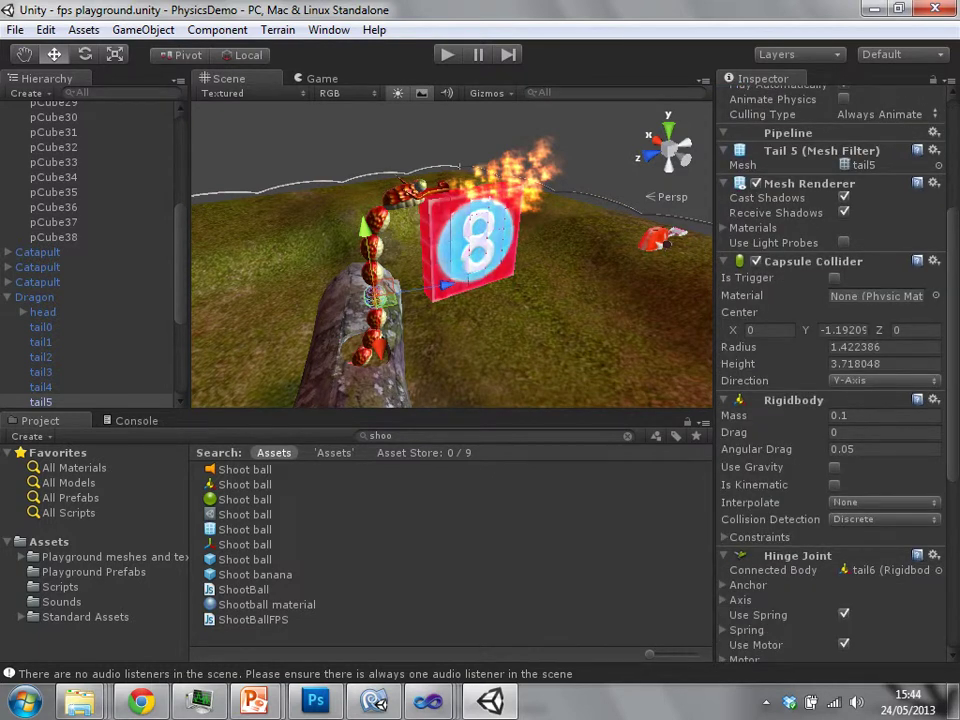
pyautogui.scroll(-5, 830, 370)
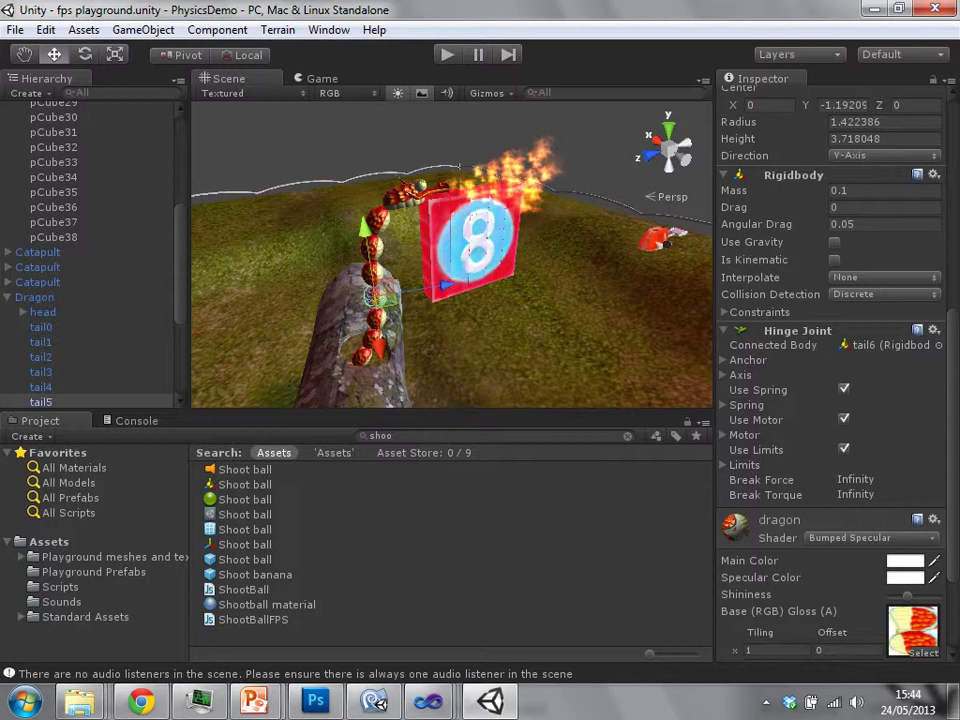
pyautogui.scroll(-2, 830, 380)
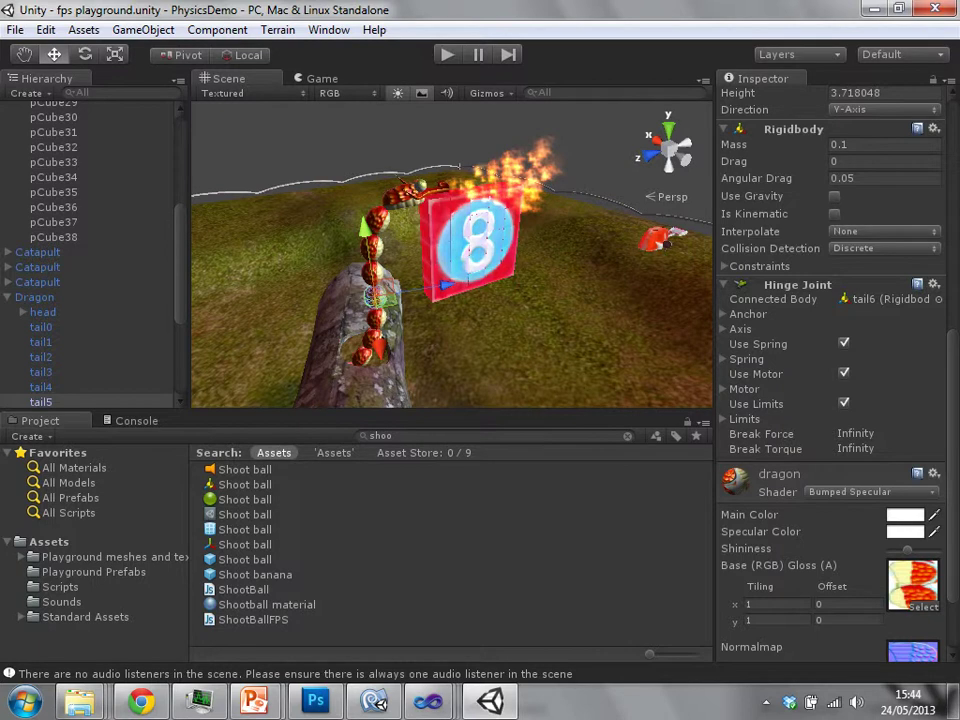
# - Locate the connected body of tail5's Hinge Joint in the hierarchy, and reselect tail5
pyautogui.click(890, 299)
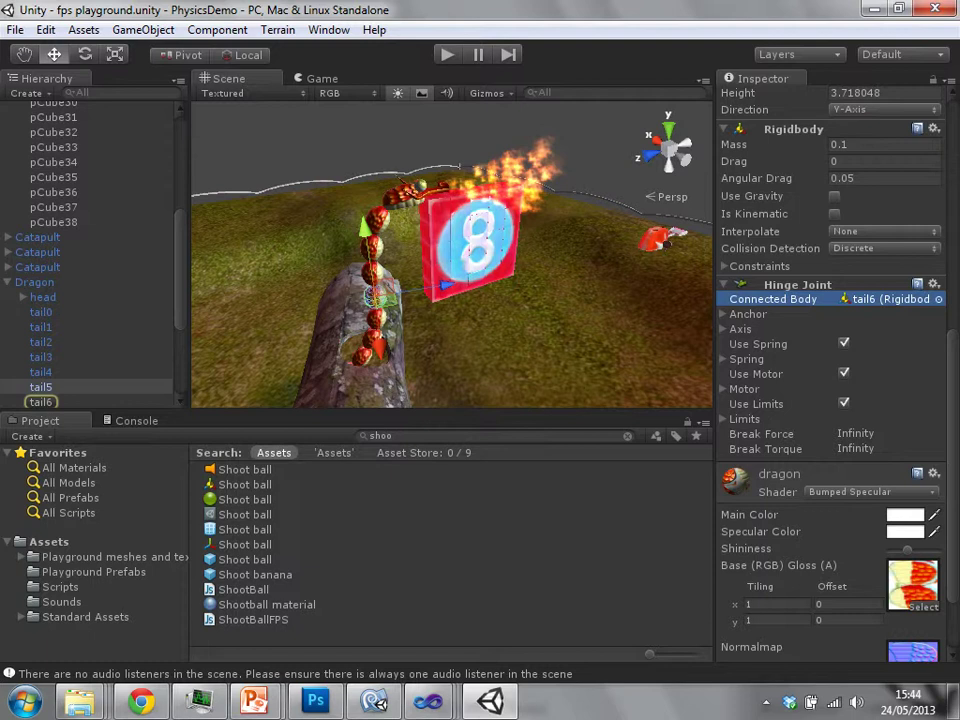
pyautogui.click(41, 387)
pyautogui.click(41, 402)
pyautogui.click(41, 387)
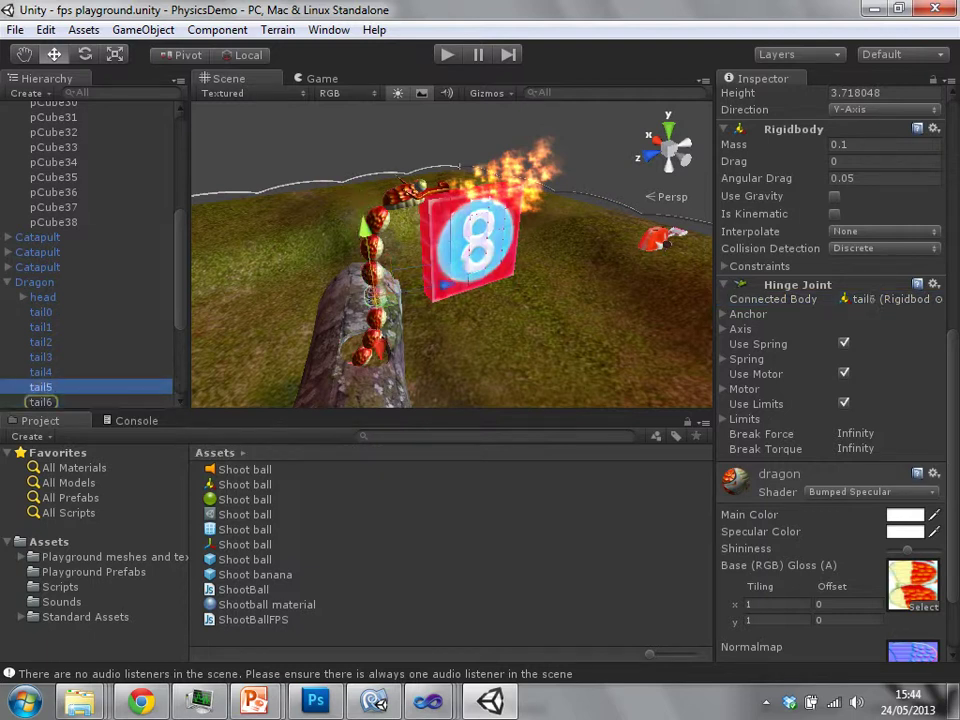
# - Go through the Dragon's segments from tail4 to tail0 to compare their Hinge Joint connections
pyautogui.click(41, 372)
pyautogui.press('Up')
pyautogui.press('Up')
pyautogui.press('Up')
pyautogui.press('Up')
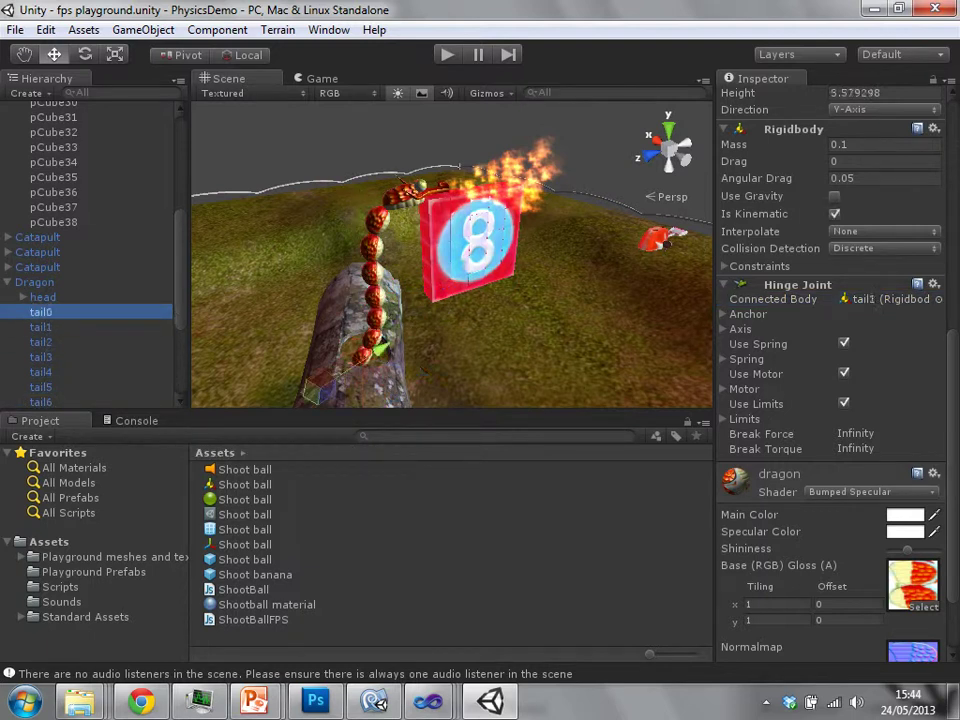
# - Switch to the PowerPoint slide show at the Physics slide
pyautogui.moveTo(253, 700)
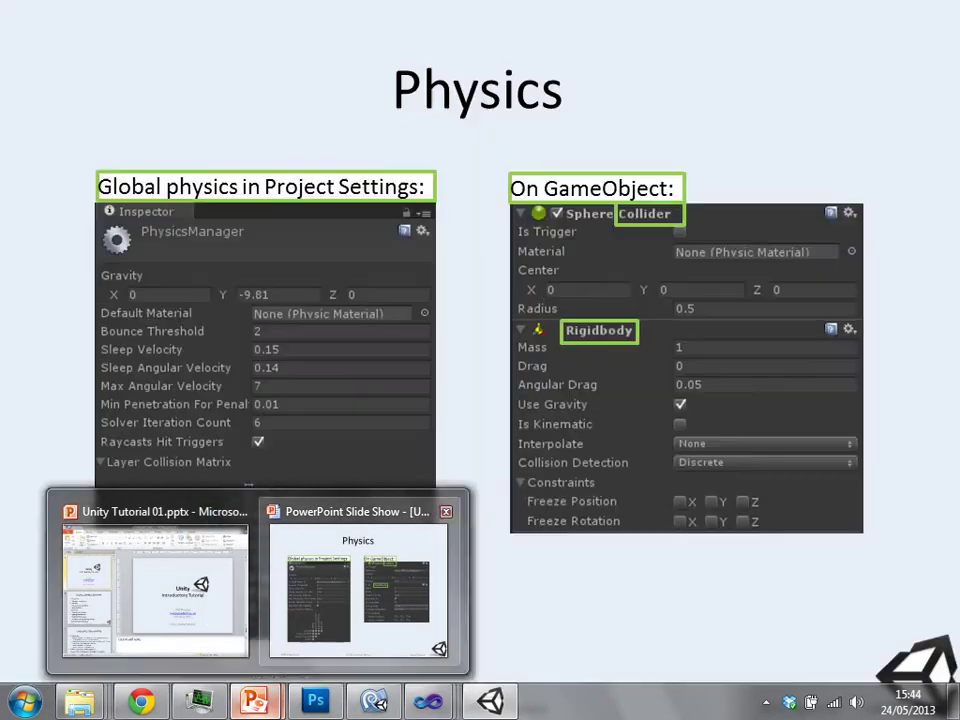
pyautogui.click(356, 604)
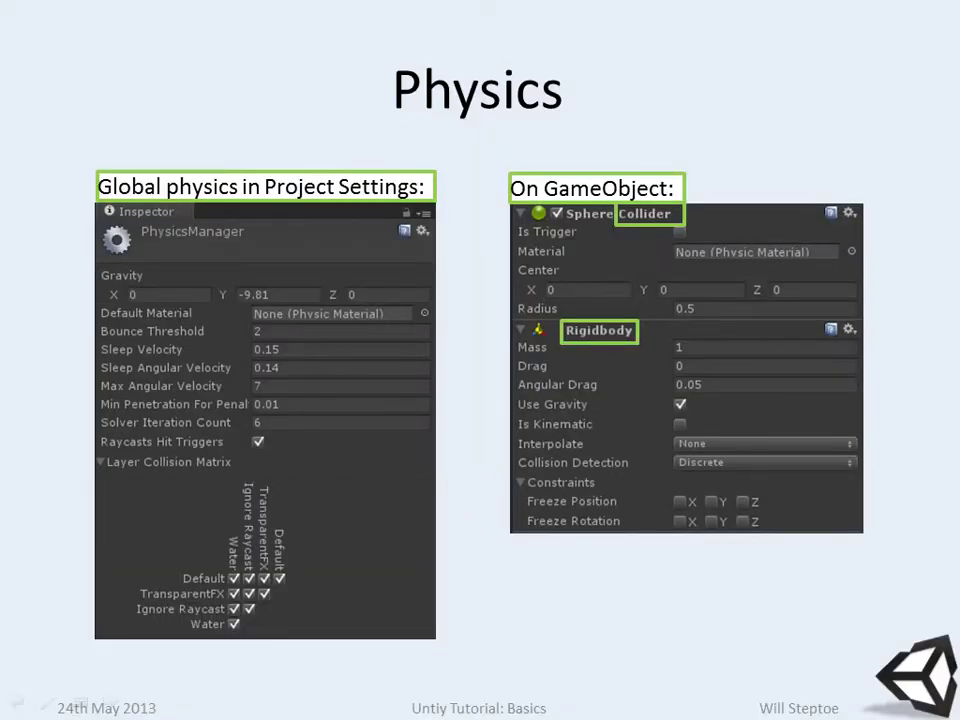